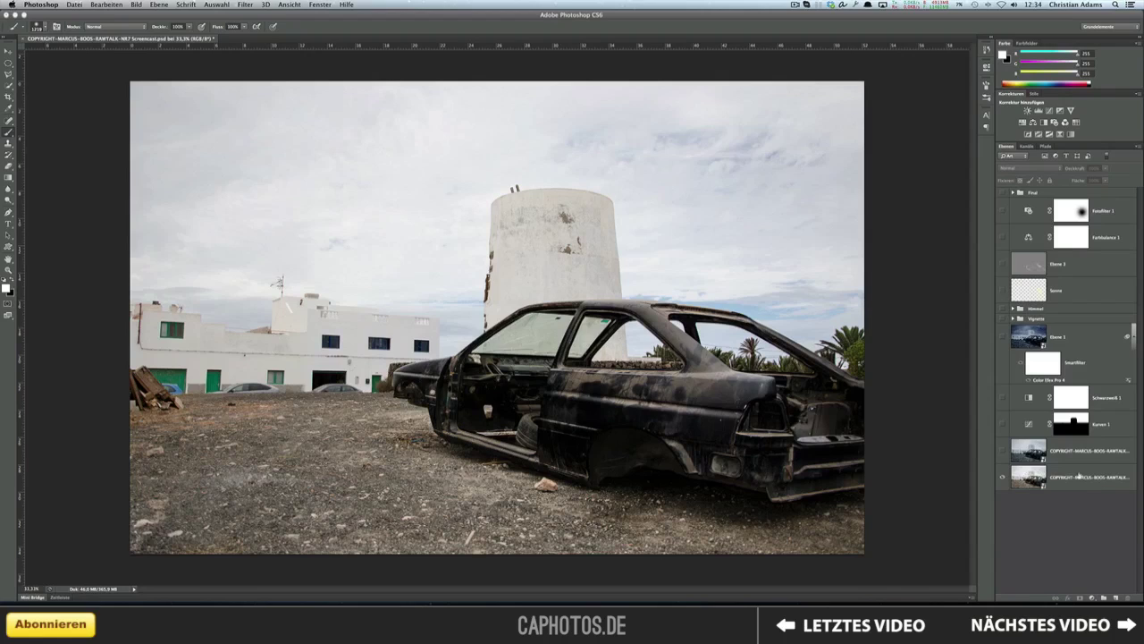
# Create a smart-object copy of the bottom photo layer with Neues Smartobjekt durch Kopie.
pyautogui.click(1044, 479)
pyautogui.rightClick(1040, 479)
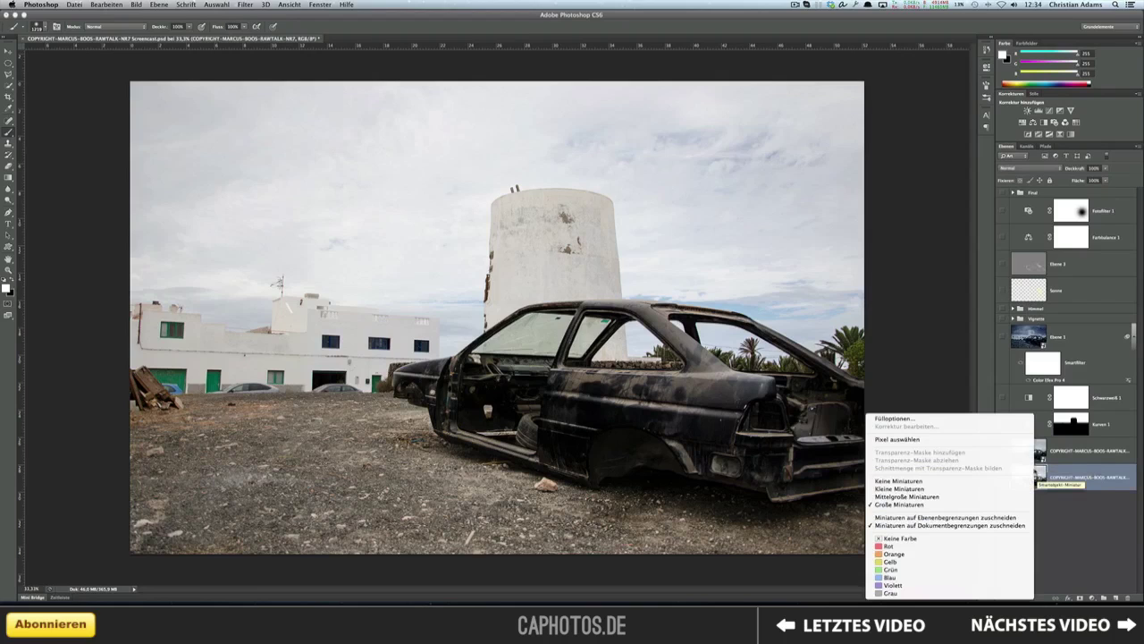
pyautogui.rightClick(1077, 471)
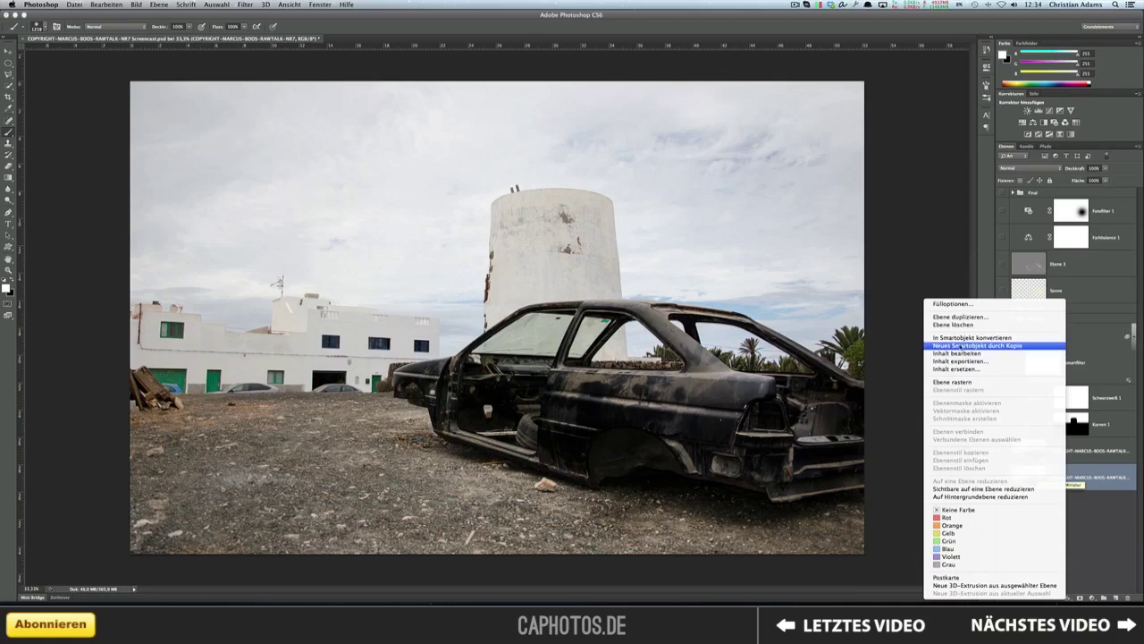
pyautogui.click(1013, 346)
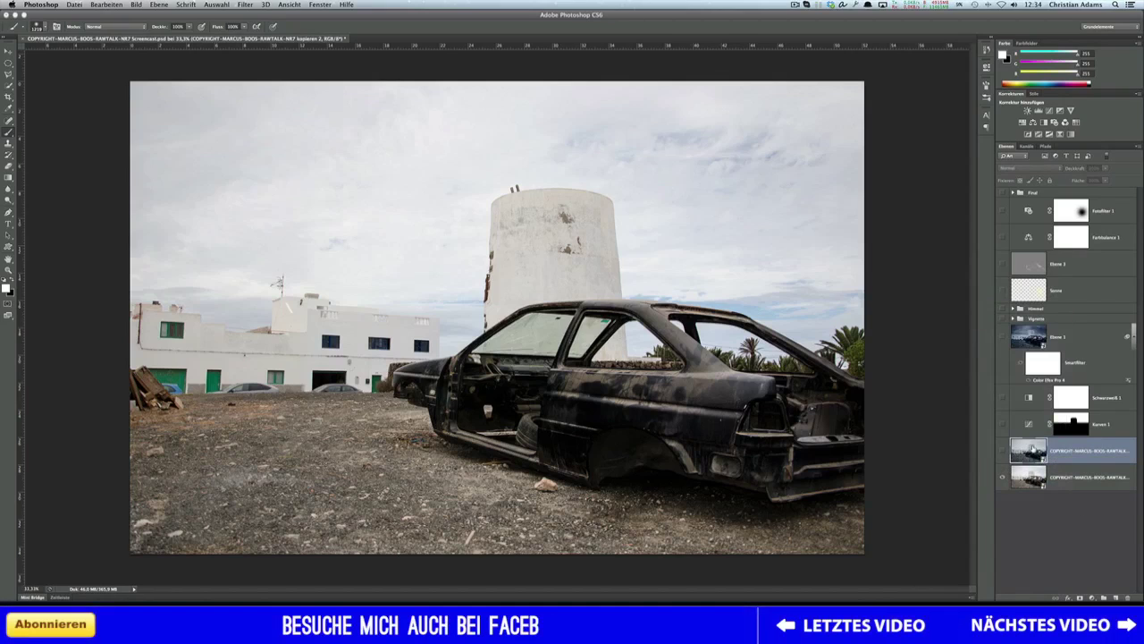
# Review the copy's Camera Raw split toning and lens correction settings, then close Camera Raw.
pyautogui.doubleClick(1028, 449)
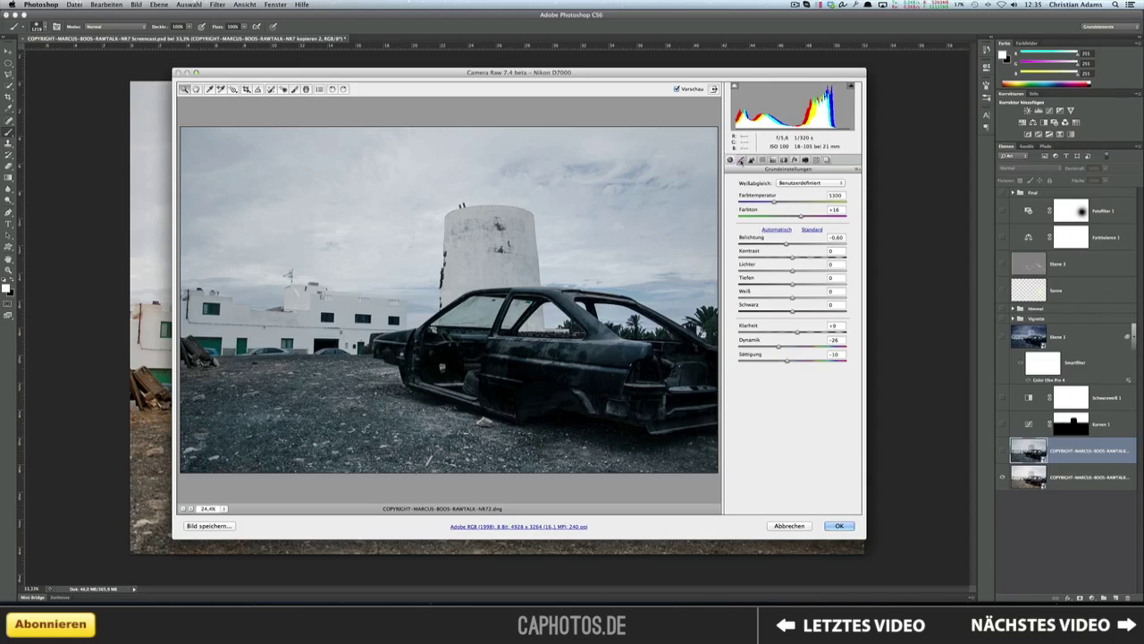
pyautogui.click(751, 159)
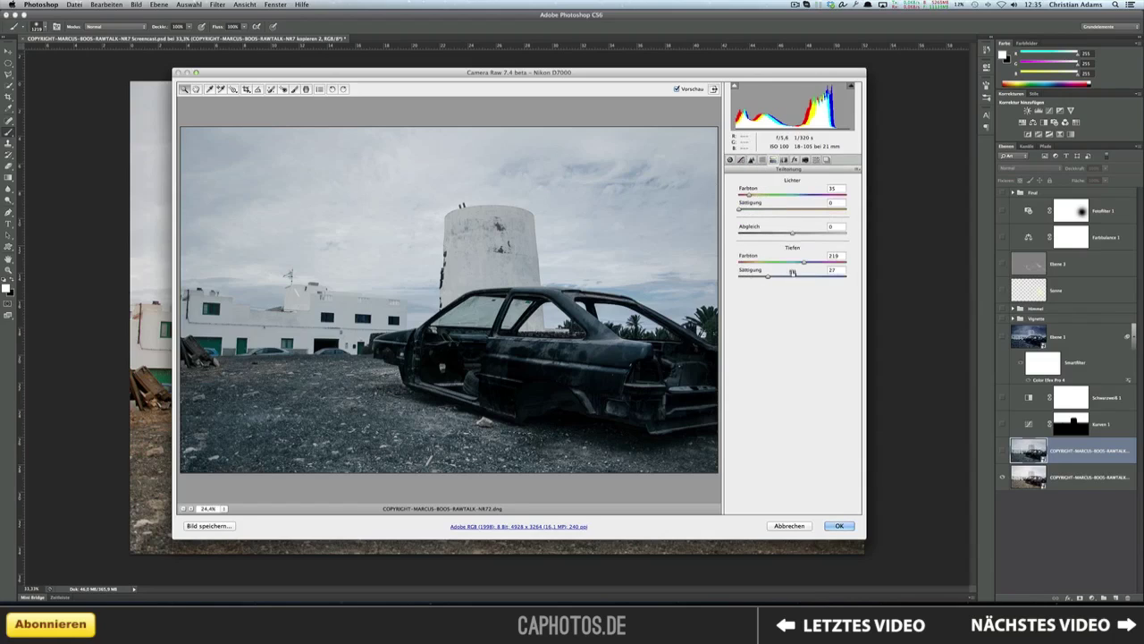
pyautogui.click(805, 160)
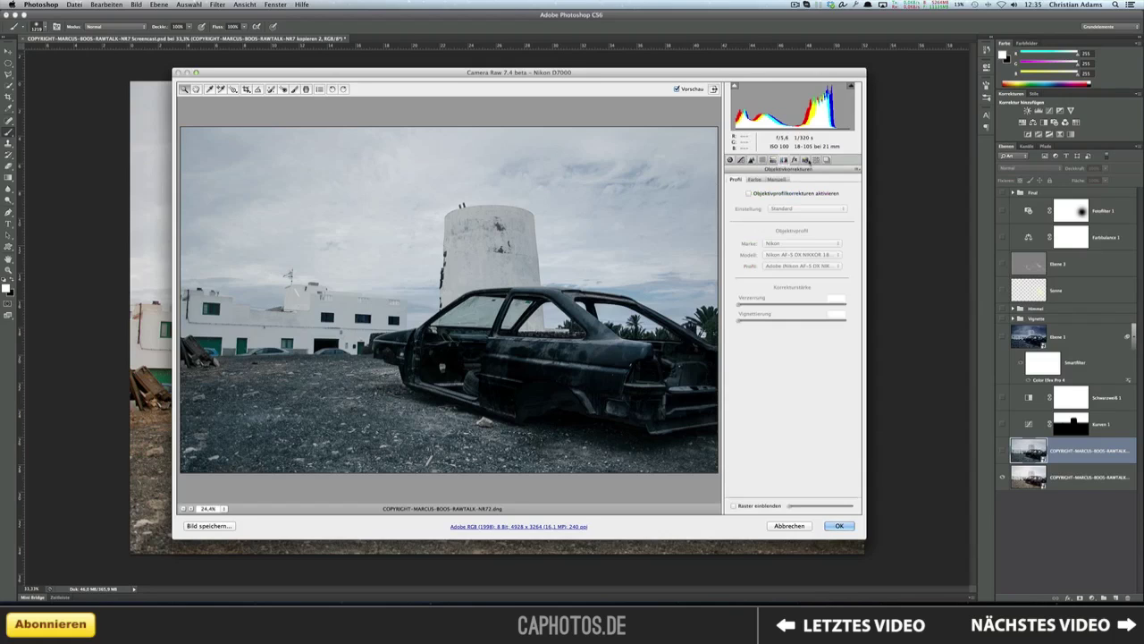
pyautogui.click(790, 525)
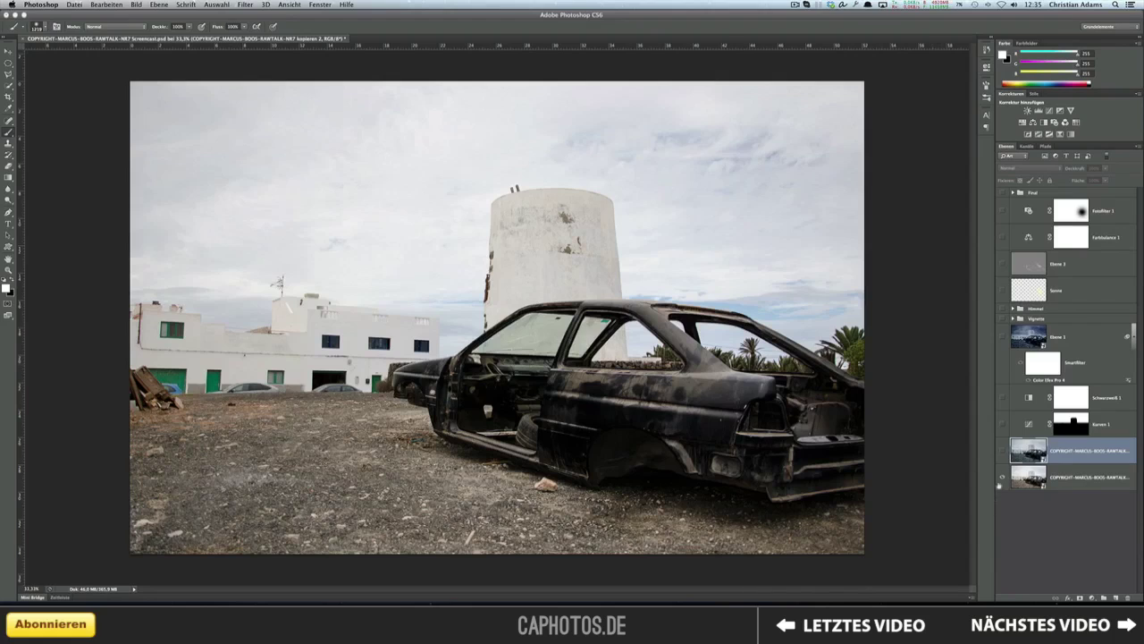
# Show the cool desaturated copy layer and inspect the Kurven 1 curve settings.
pyautogui.click(1003, 452)
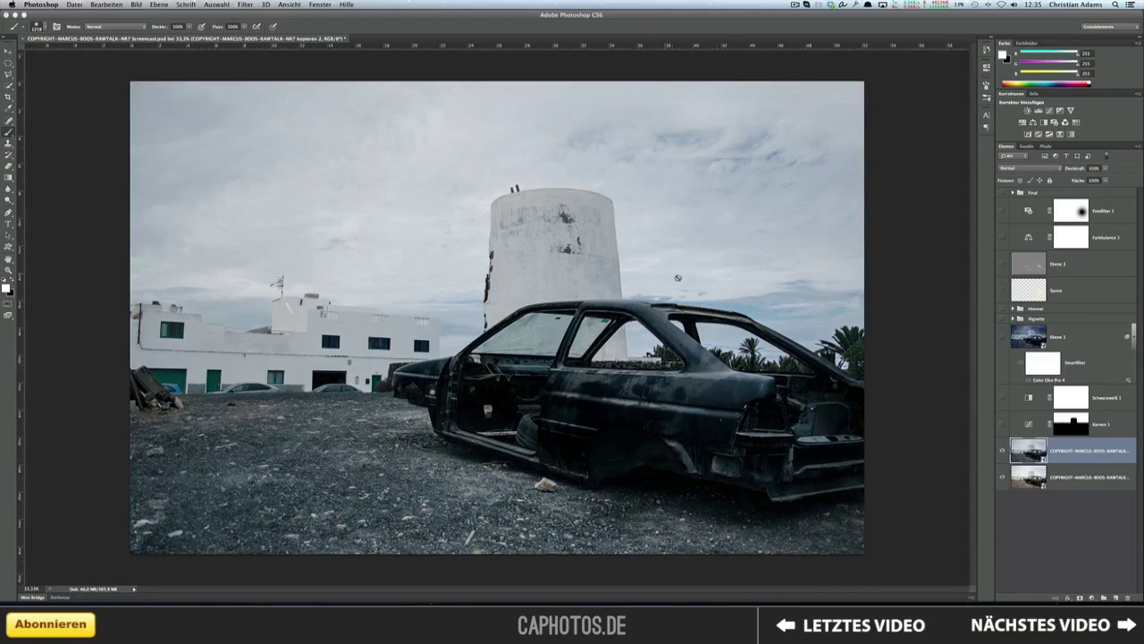
pyautogui.doubleClick(1026, 424)
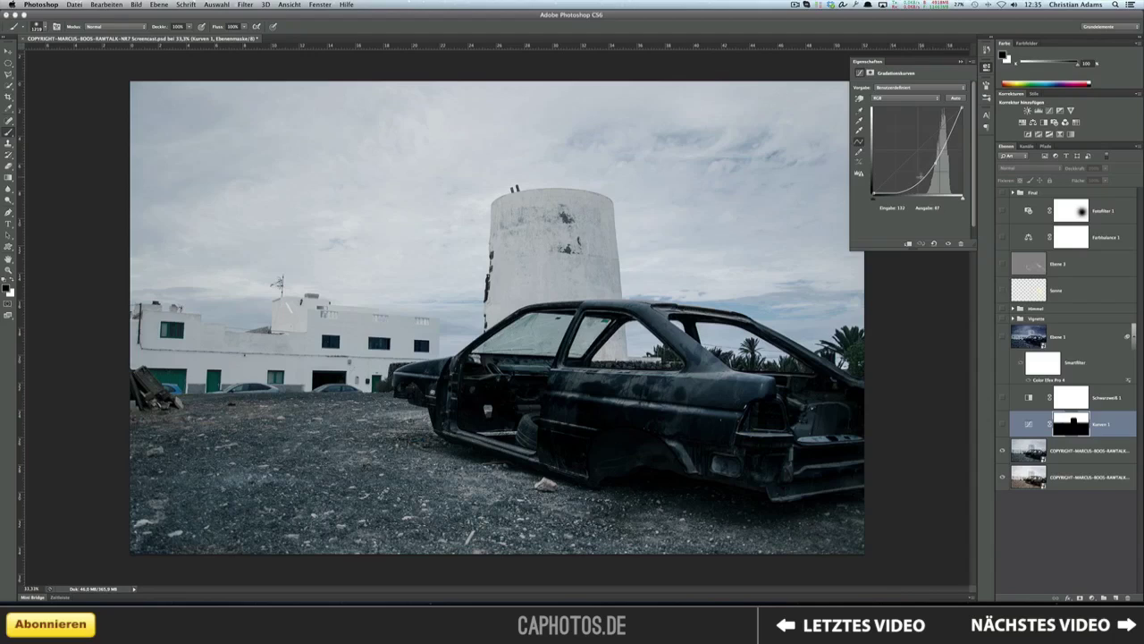
pyautogui.click(986, 69)
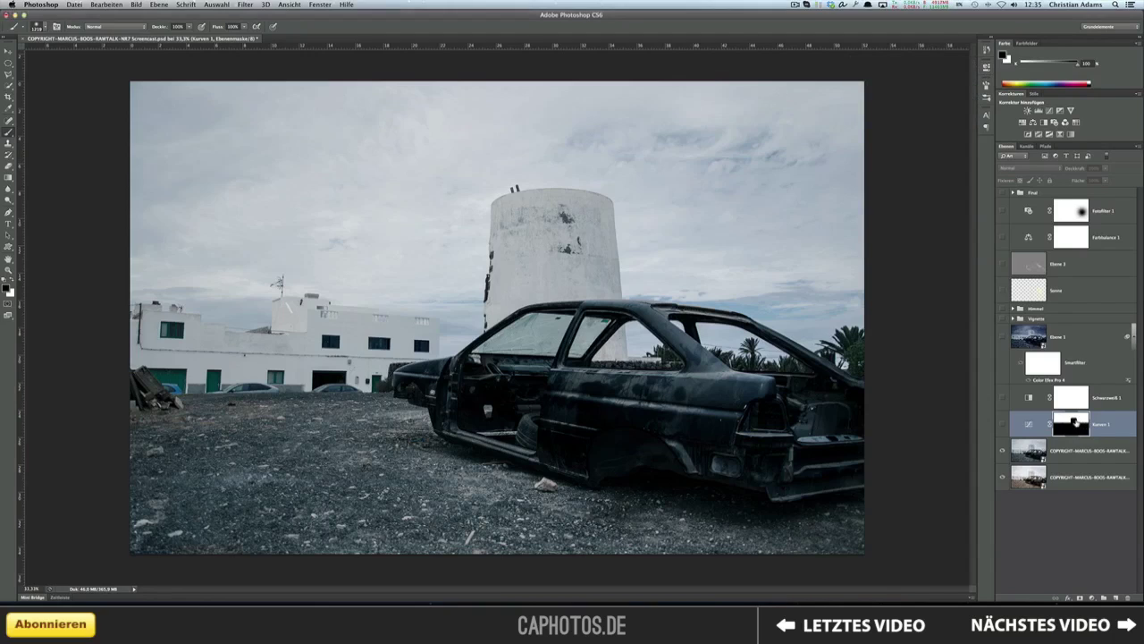
# Preview Kurven 1's black-and-white sky mask, then switch the sky-darkening curves layer on.
pyautogui.rightClick(1080, 420)
pyautogui.click(1080, 418)
pyautogui.rightClick(1080, 420)
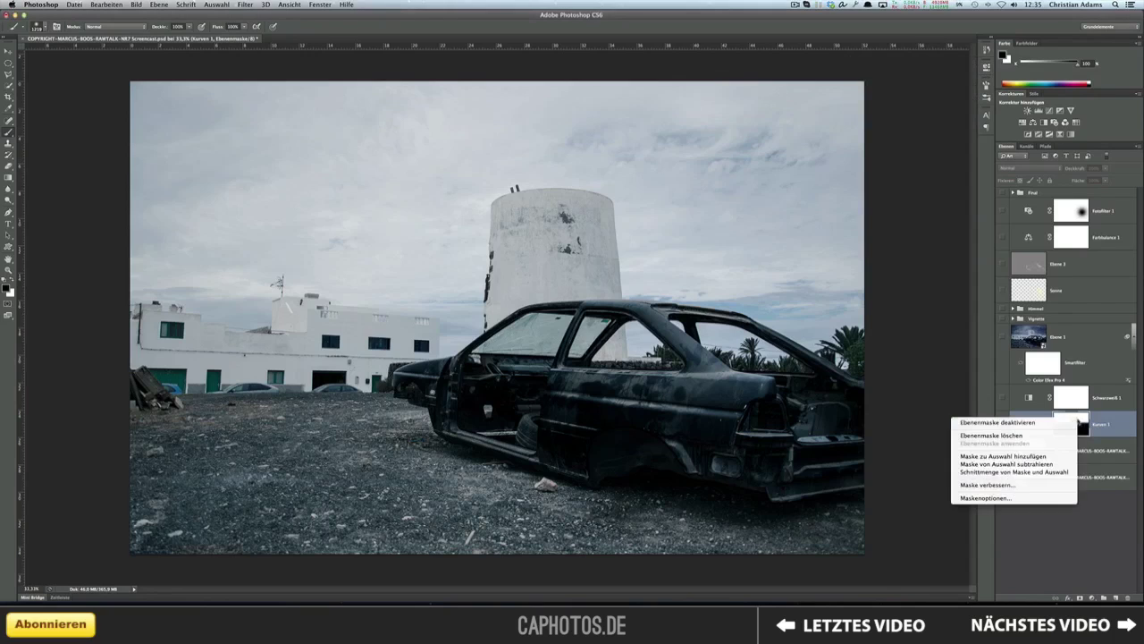
pyautogui.keyDown('alt'); pyautogui.click(1079, 420); pyautogui.keyUp('alt')
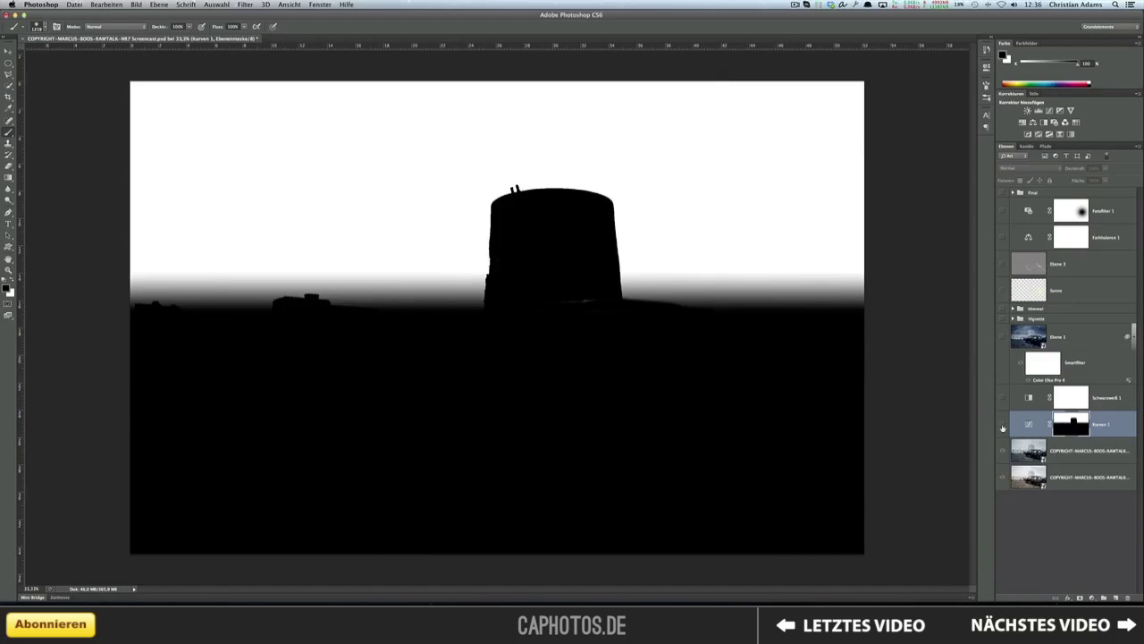
pyautogui.click(1002, 427)
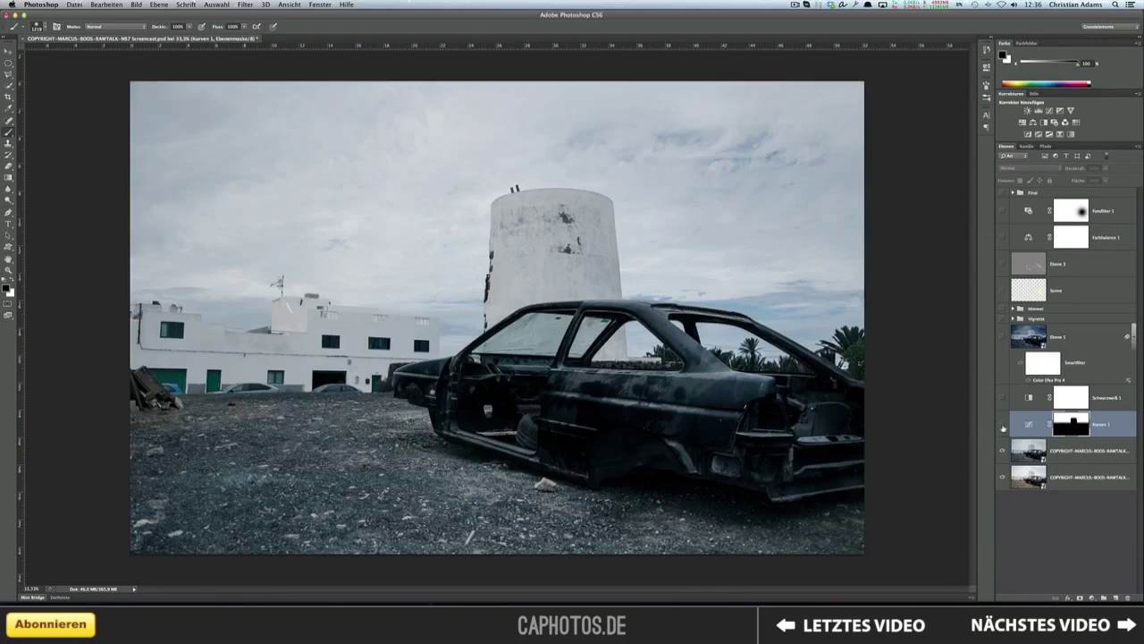
pyautogui.click(1002, 427)
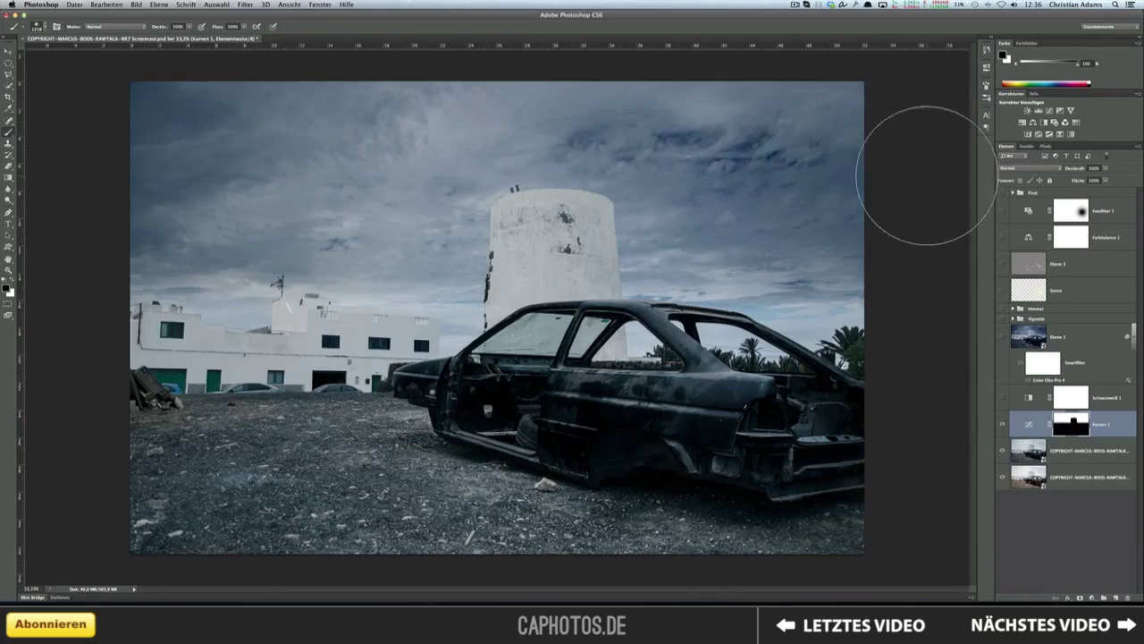
# Review Schwarzweiß 1's black-and-white mix settings and turn the layer on.
pyautogui.click(1030, 397)
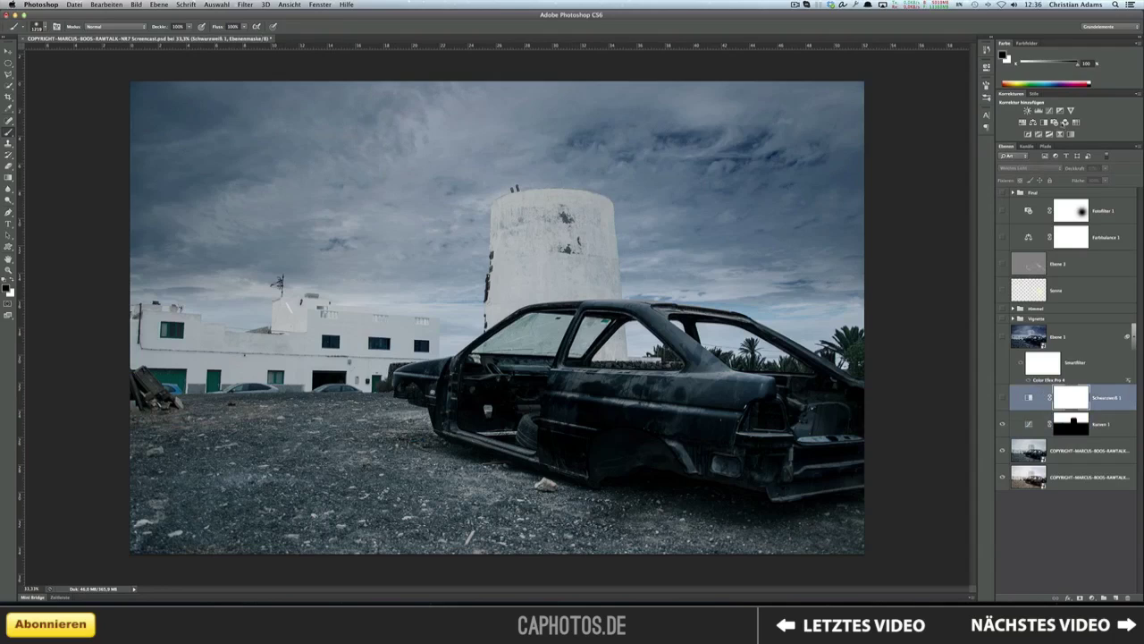
pyautogui.doubleClick(1026, 396)
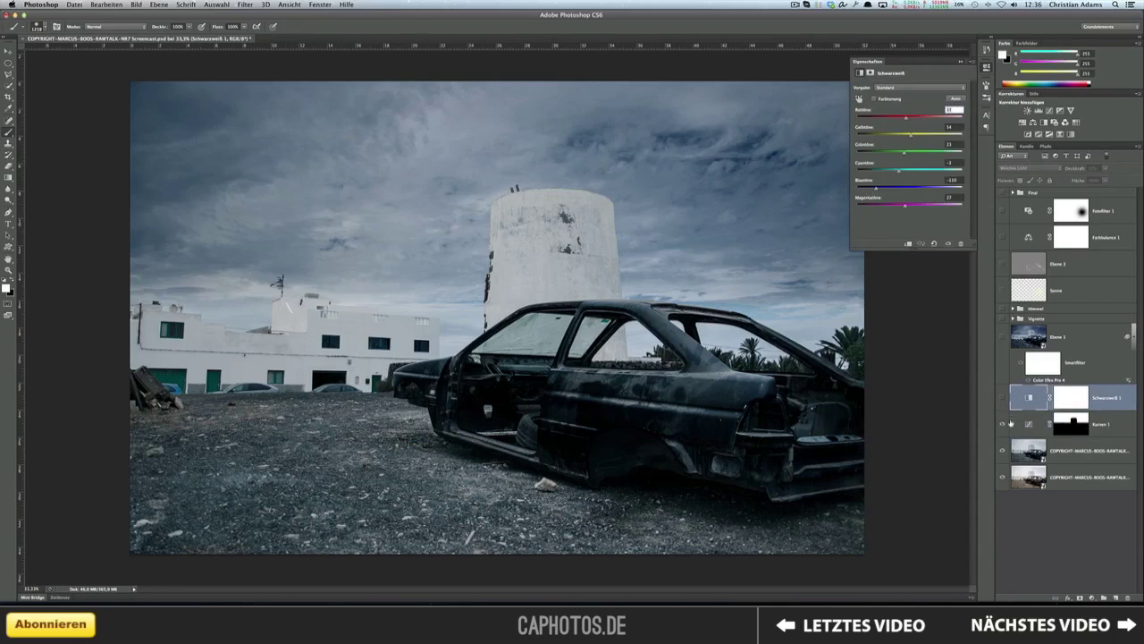
pyautogui.click(1002, 399)
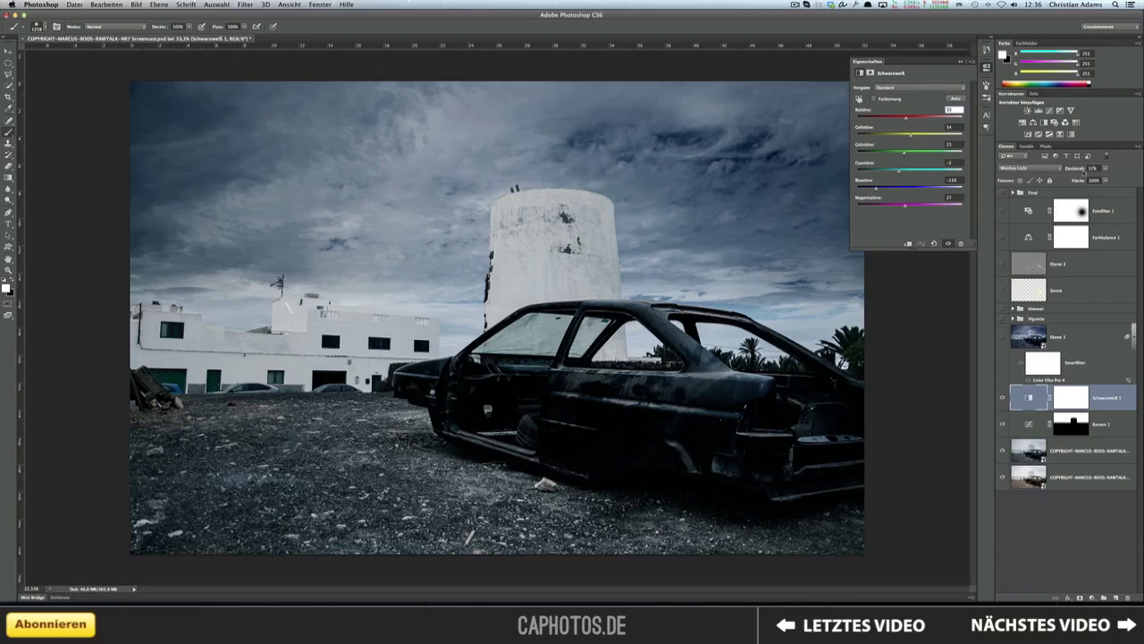
pyautogui.click(989, 69)
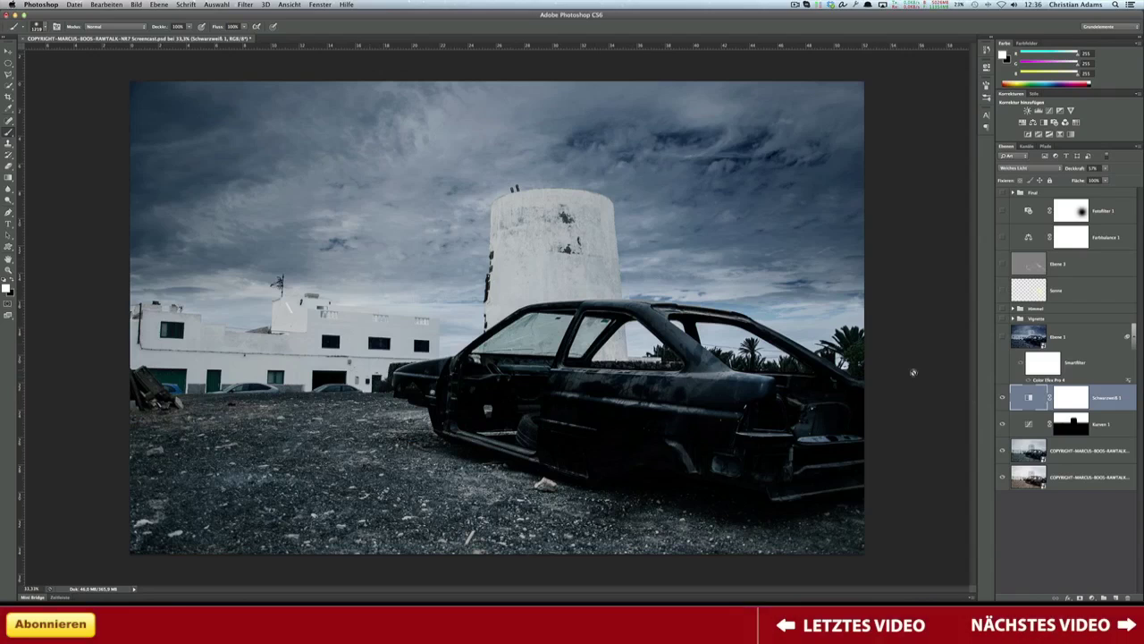
# Compare the image with and without Schwarzweiß 1, then show and select the Color Efex layer Ebene 1.
pyautogui.click(1002, 397)
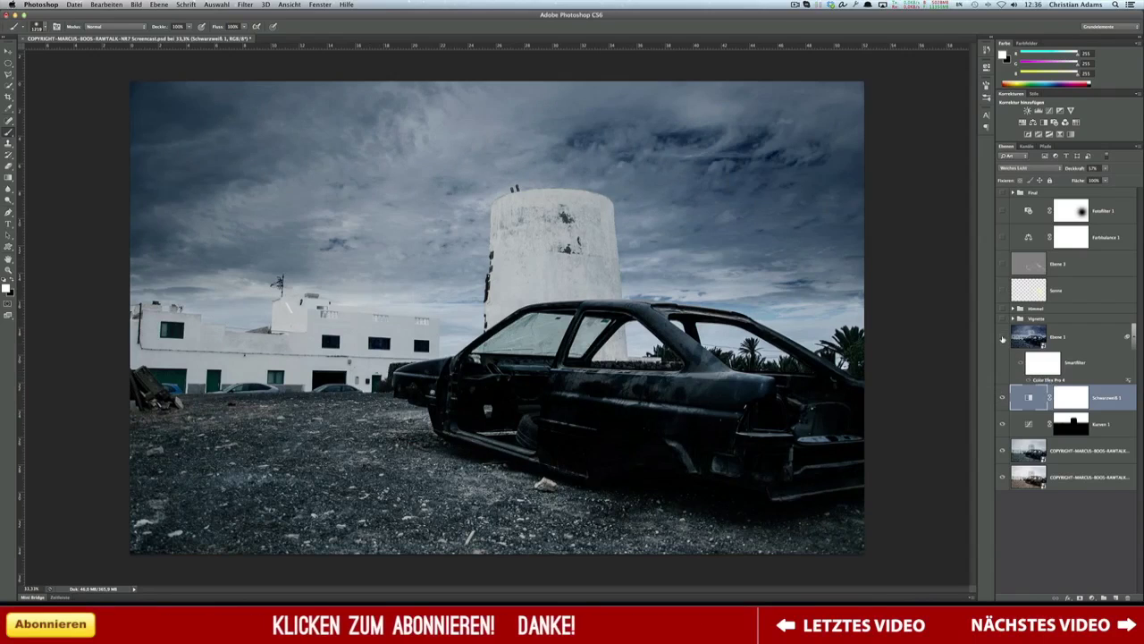
pyautogui.click(1002, 337)
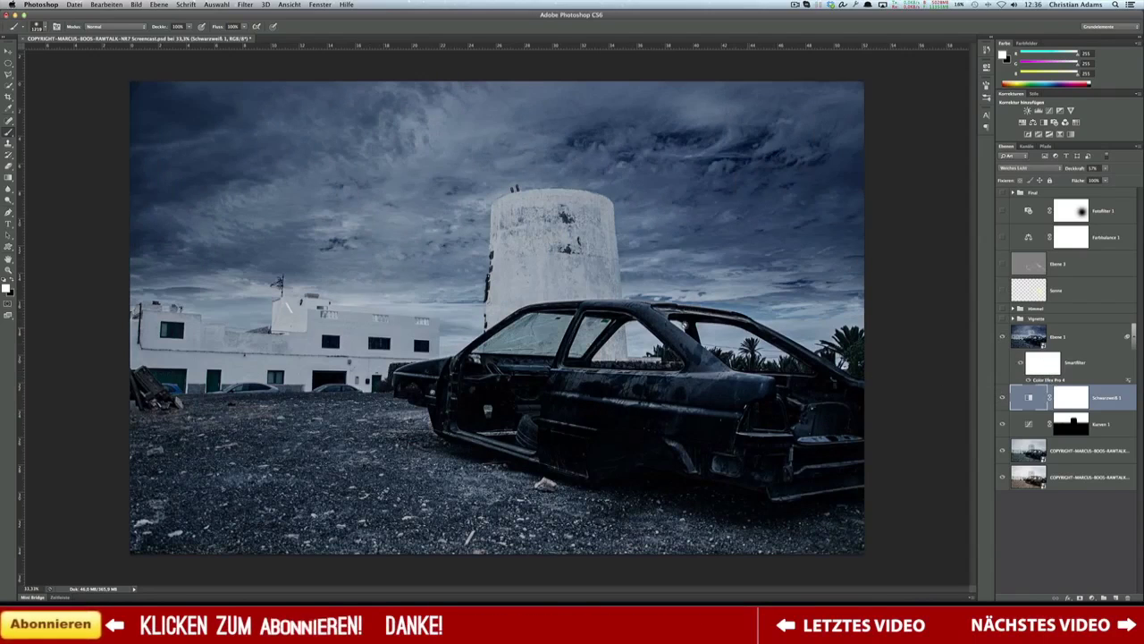
pyautogui.click(1055, 379)
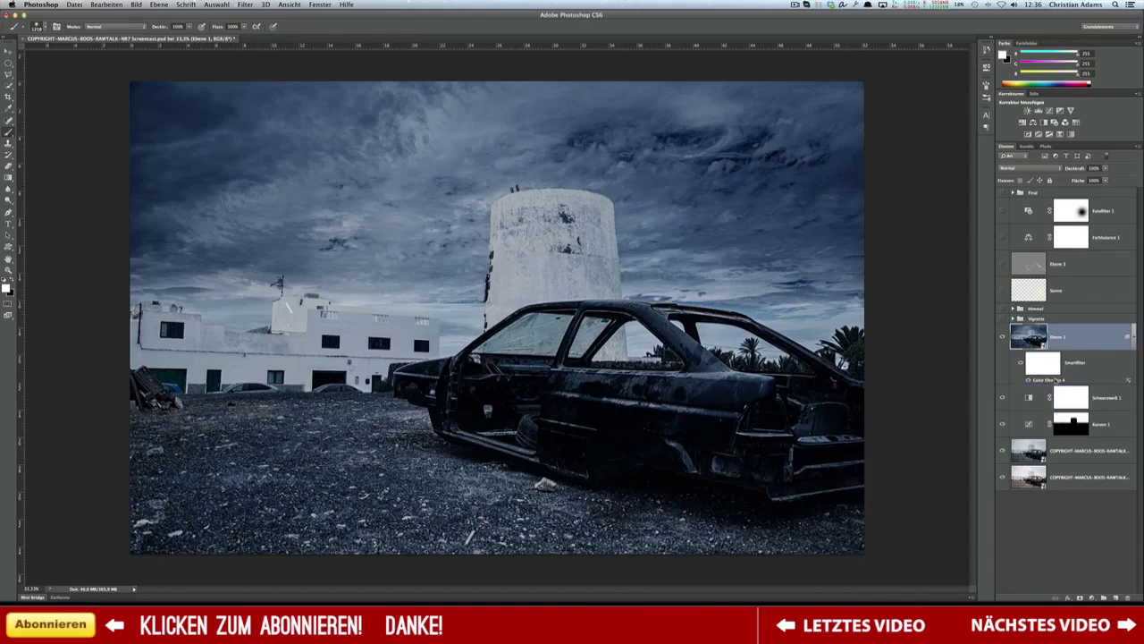
# In Color Efex Pro 4, adjust Dark Contrasts, enable Cross Processing, compare with the original, and apply.
pyautogui.doubleClick(1056, 379)
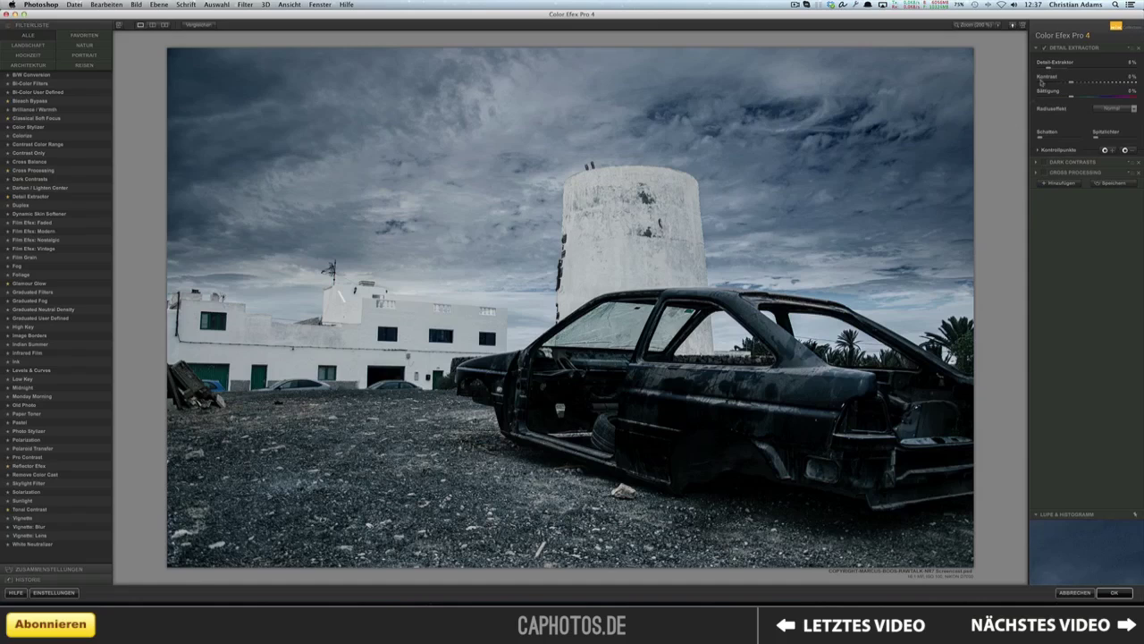
pyautogui.click(1071, 162)
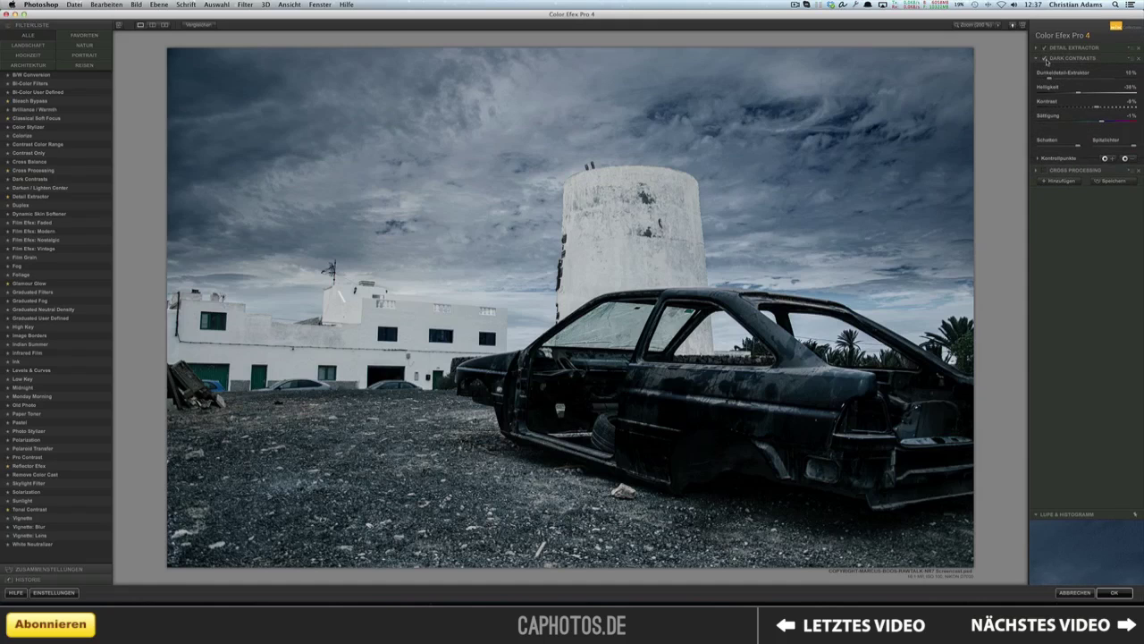
pyautogui.click(1045, 59)
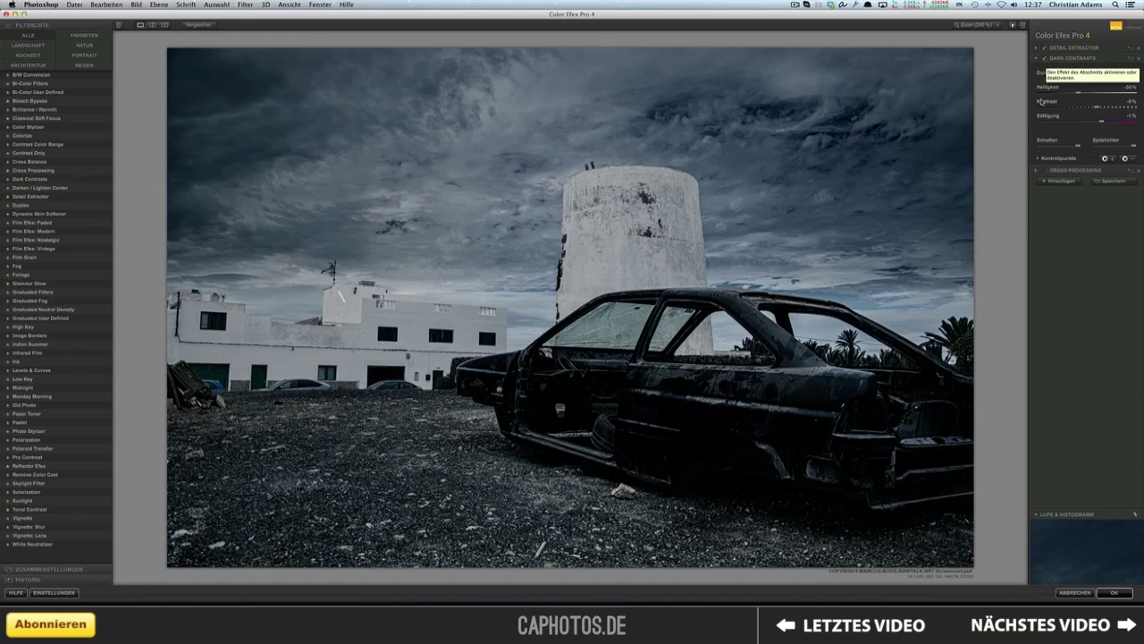
pyautogui.click(1044, 170)
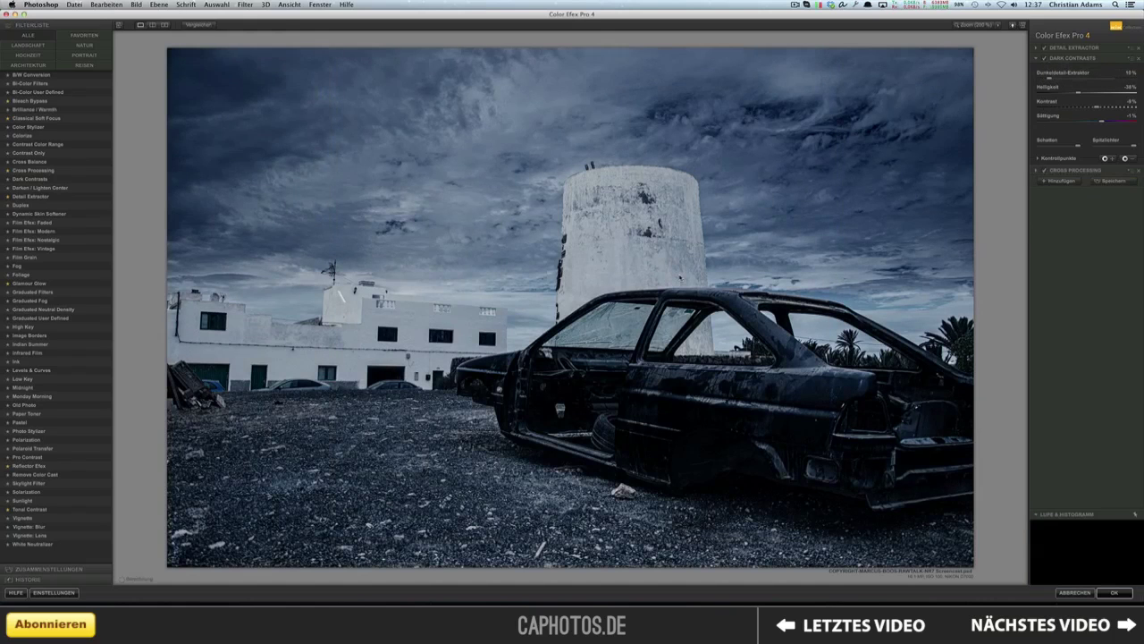
pyautogui.click(211, 27)
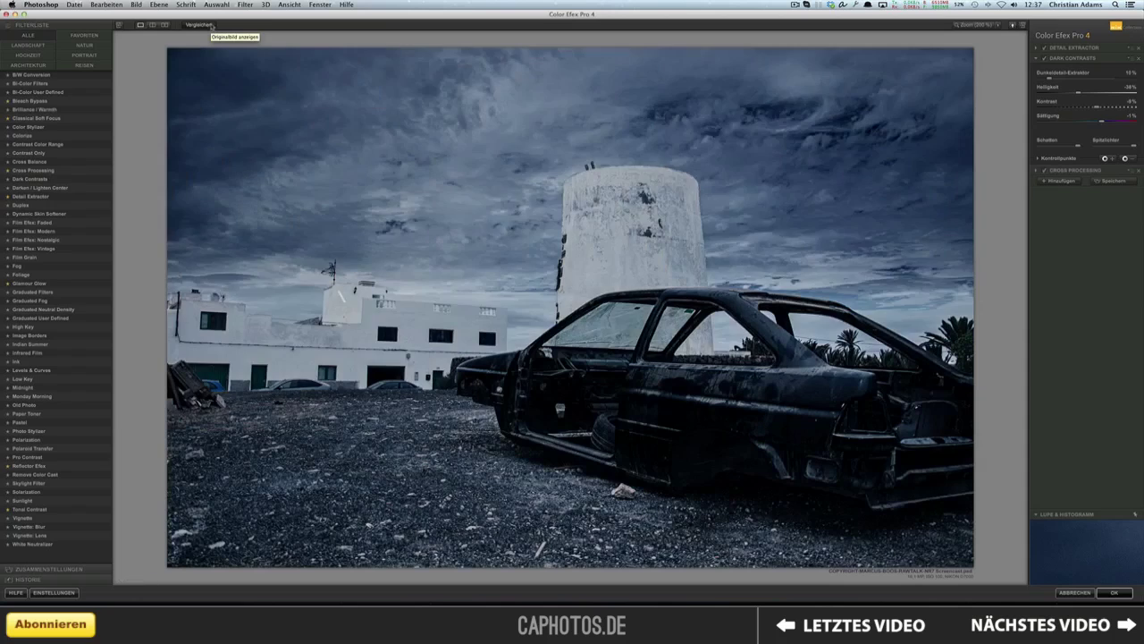
pyautogui.click(211, 27)
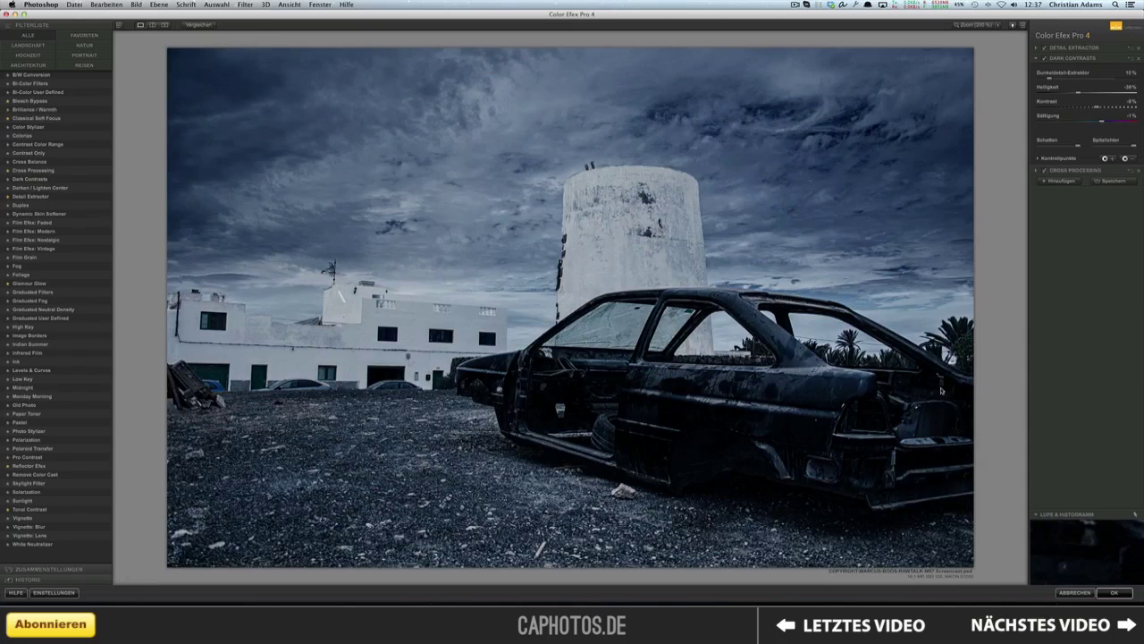
pyautogui.click(1075, 593)
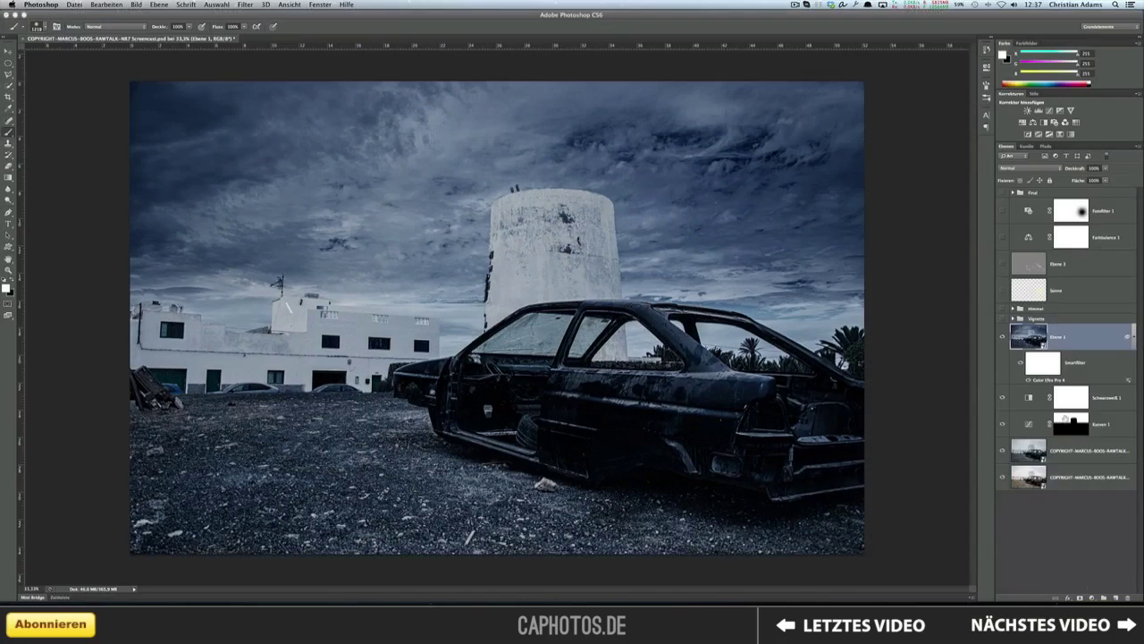
# Compare the edited look against the original photo by toggling layer visibility.
pyautogui.click(1002, 337)
pyautogui.keyDown('alt'); pyautogui.click(1002, 478); pyautogui.keyUp('alt')
pyautogui.keyDown('alt'); pyautogui.click(1002, 477); pyautogui.keyUp('alt')
pyautogui.keyDown('alt'); pyautogui.click(1002, 477); pyautogui.keyUp('alt')
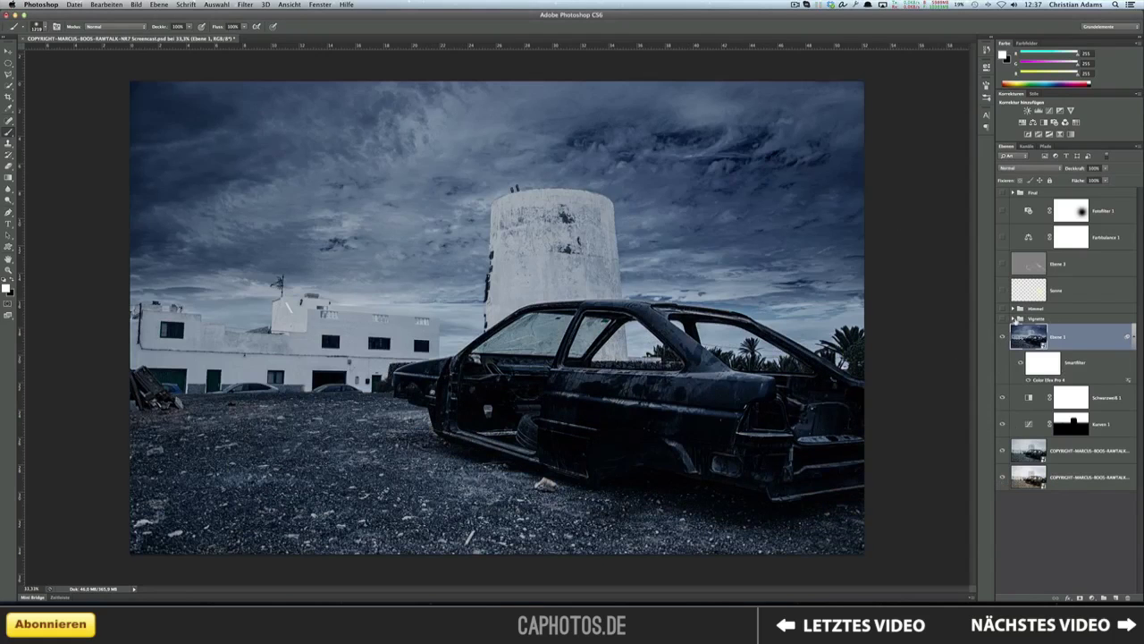
# Expand the Vignette group and display Kurven 2's darkening curve settings.
pyautogui.click(1014, 319)
pyautogui.click(1047, 338)
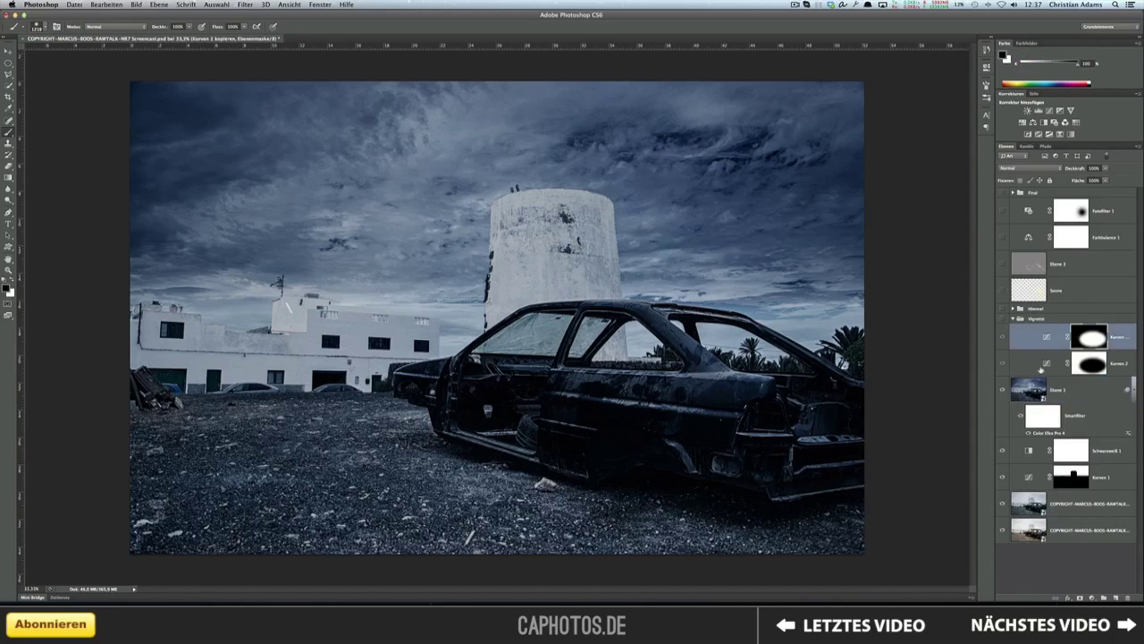
pyautogui.doubleClick(1047, 364)
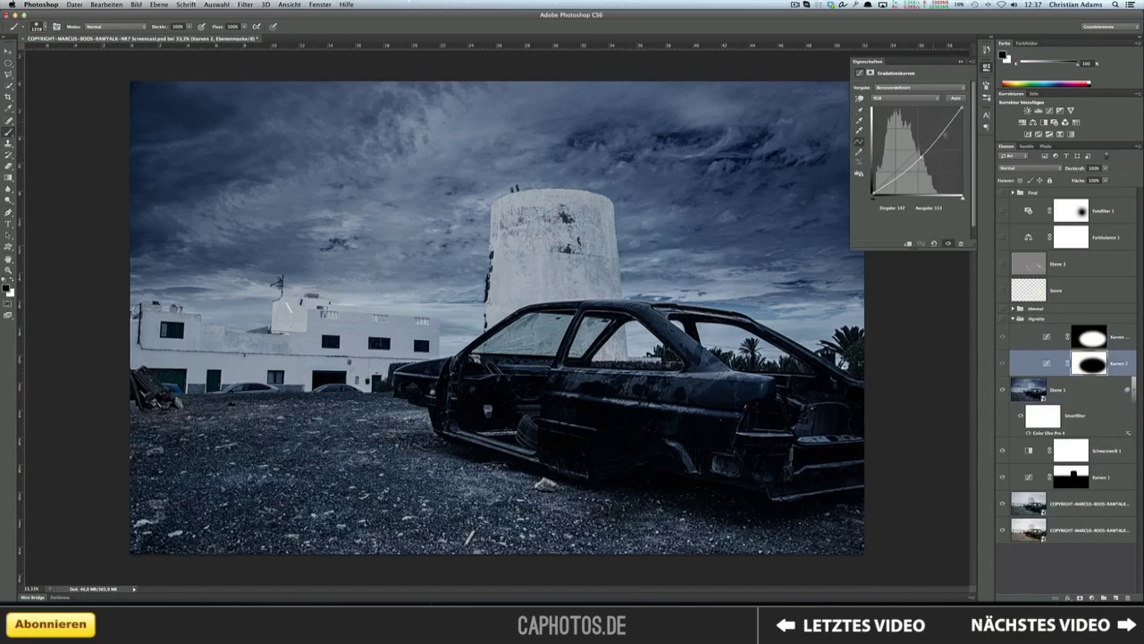
pyautogui.click(1047, 339)
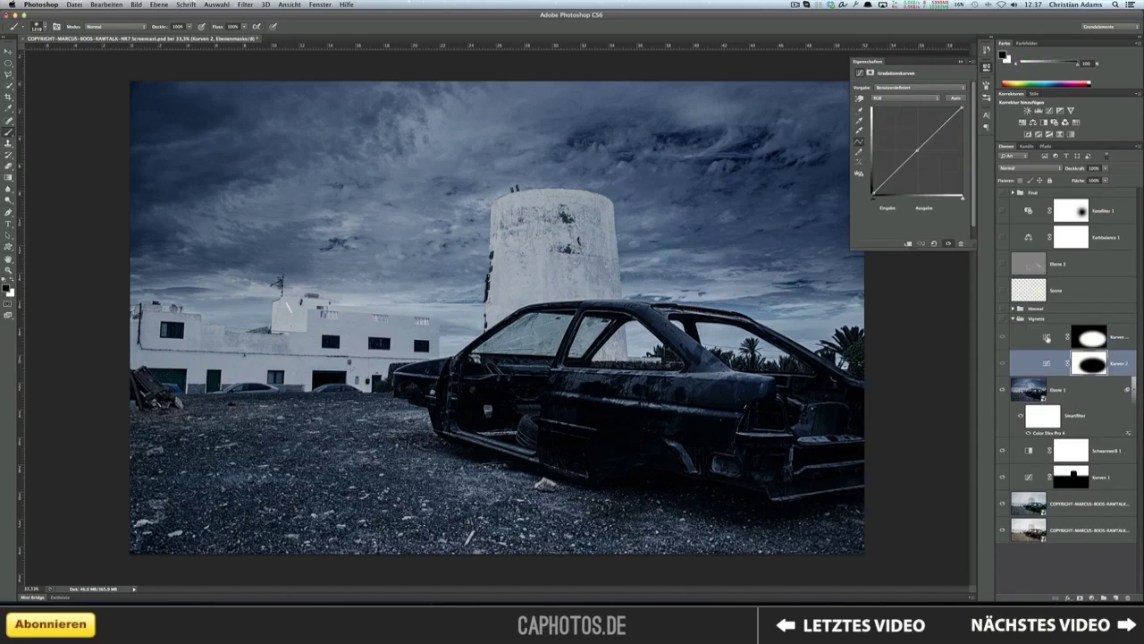
pyautogui.click(986, 67)
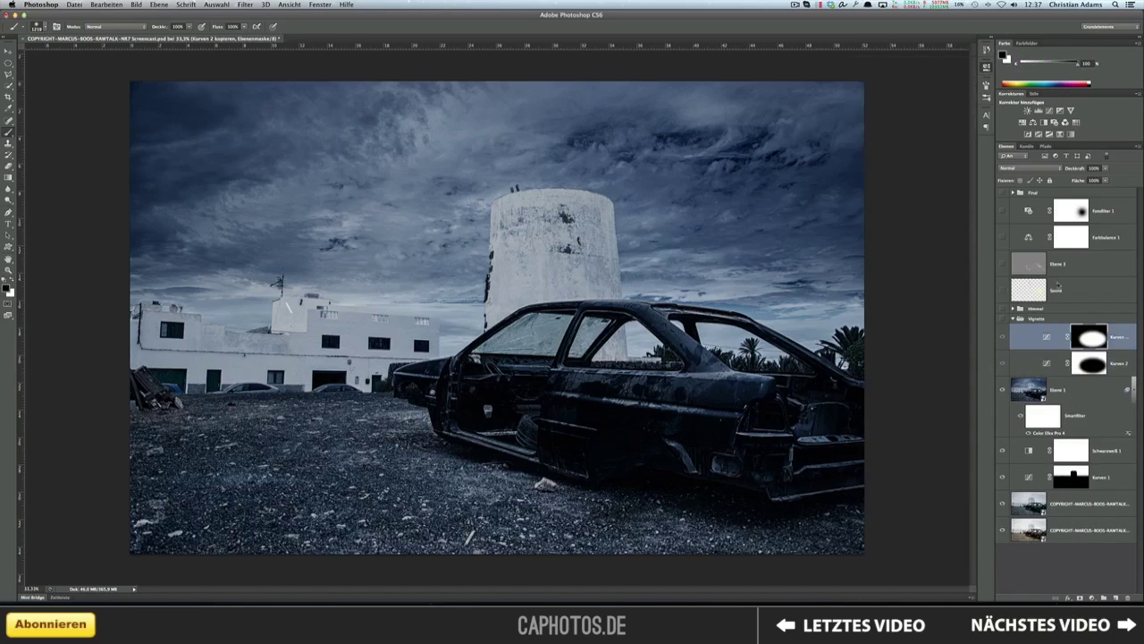
pyautogui.doubleClick(1047, 366)
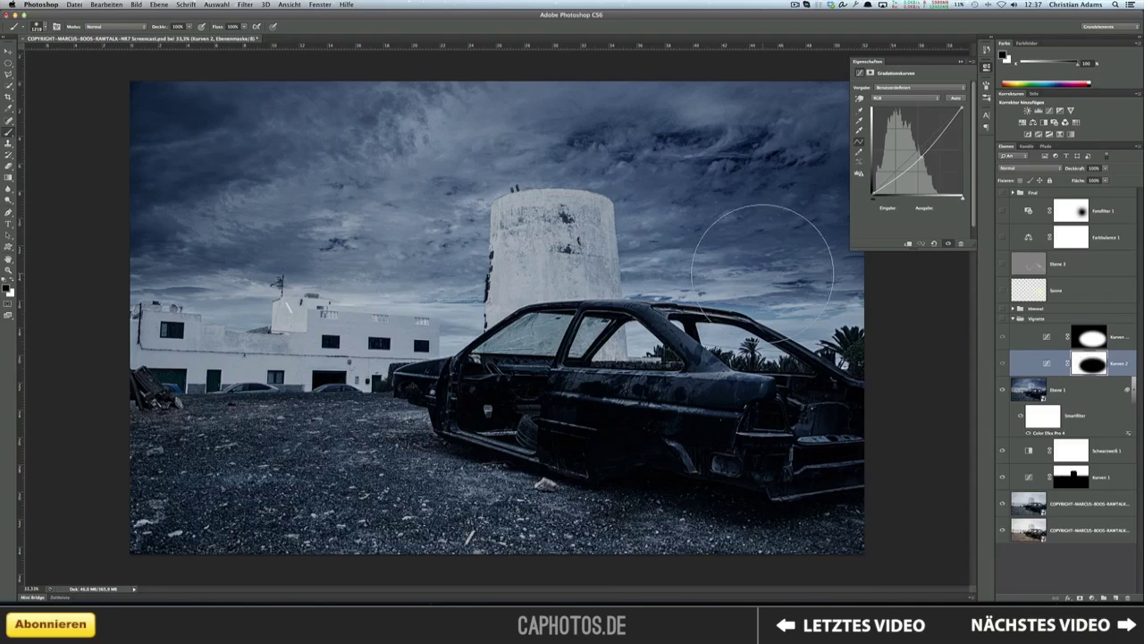
pyautogui.click(9, 63)
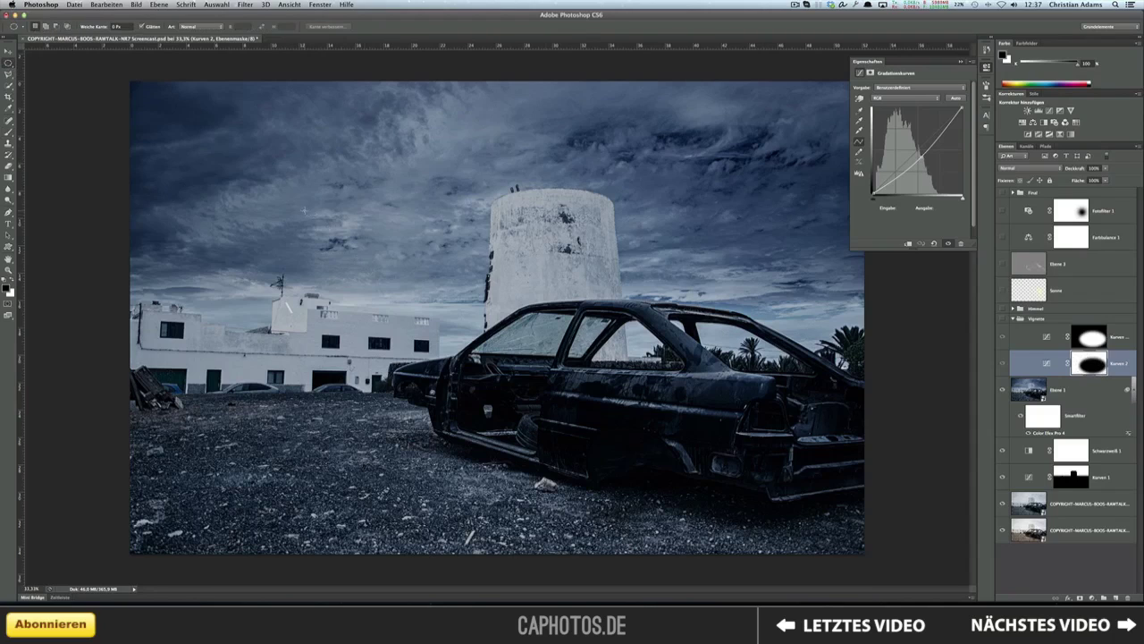
# Lasso around the car and tower, deselect, and browse the blur filters without applying one.
pyautogui.moveTo(322, 286); pyautogui.dragTo(853, 413)
pyautogui.hotkey('ctrl', 'd')
pyautogui.click(245, 6)
pyautogui.moveTo(276, 164)
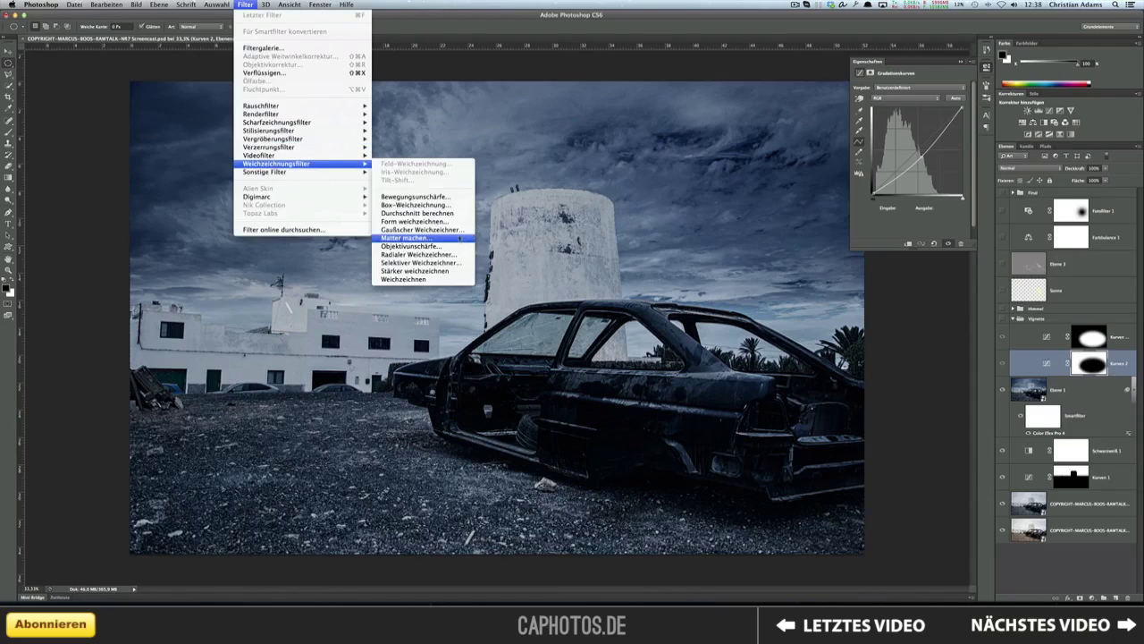
pyautogui.click(1098, 363)
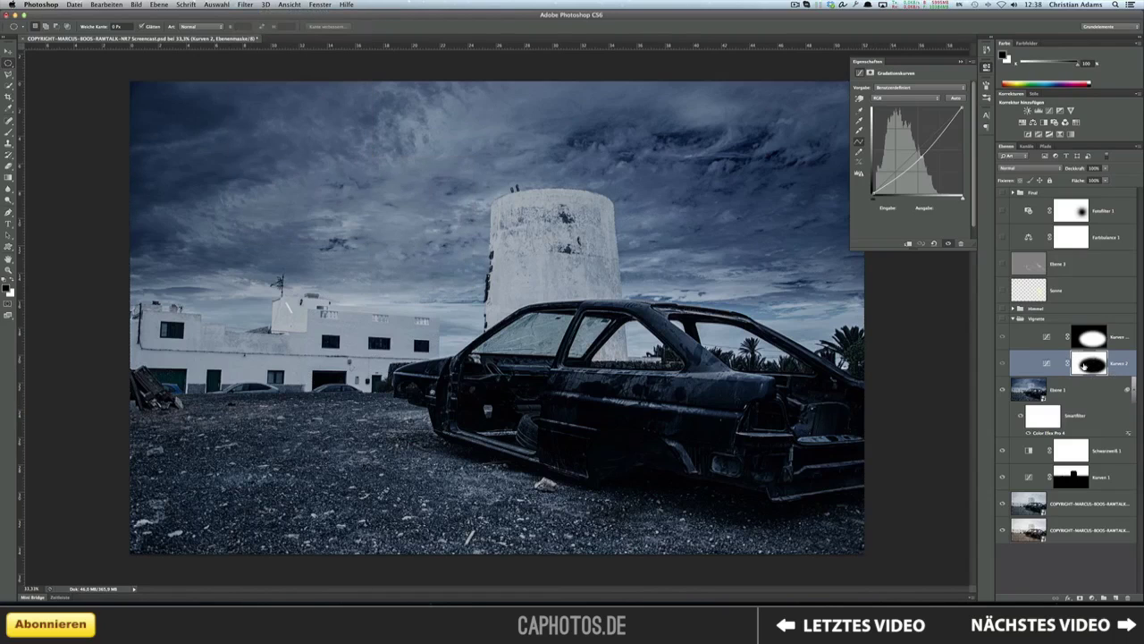
# Preview the Kurven 2 mask, then turn Kurven 2 on to darken the edges.
pyautogui.click(1090, 363)
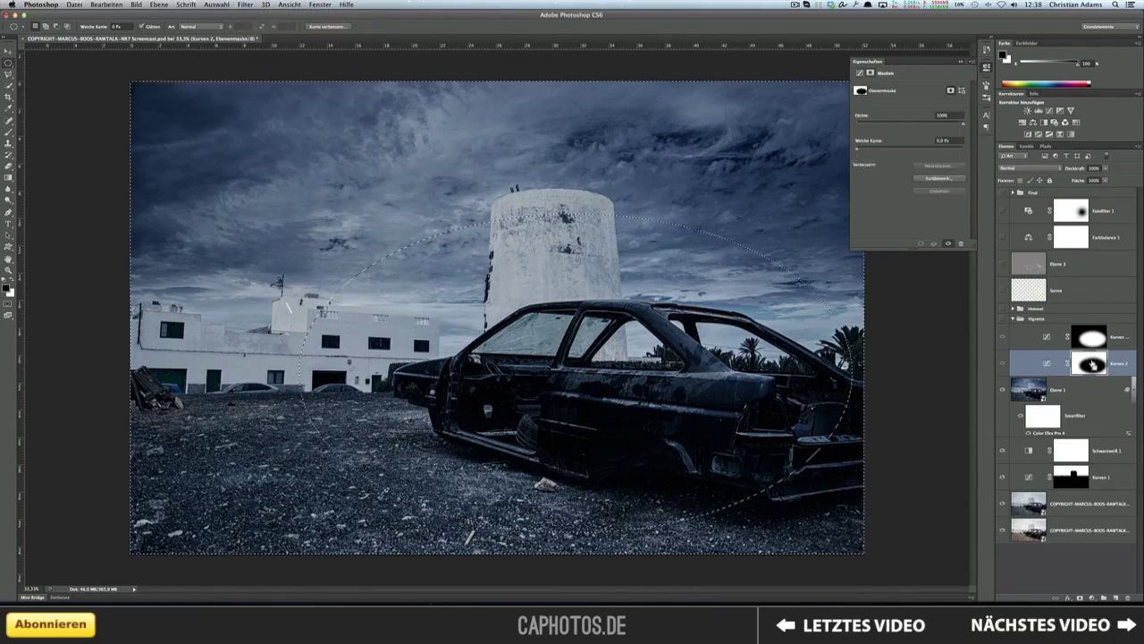
pyautogui.keyDown('alt'); pyautogui.click(1092, 362); pyautogui.keyUp('alt')
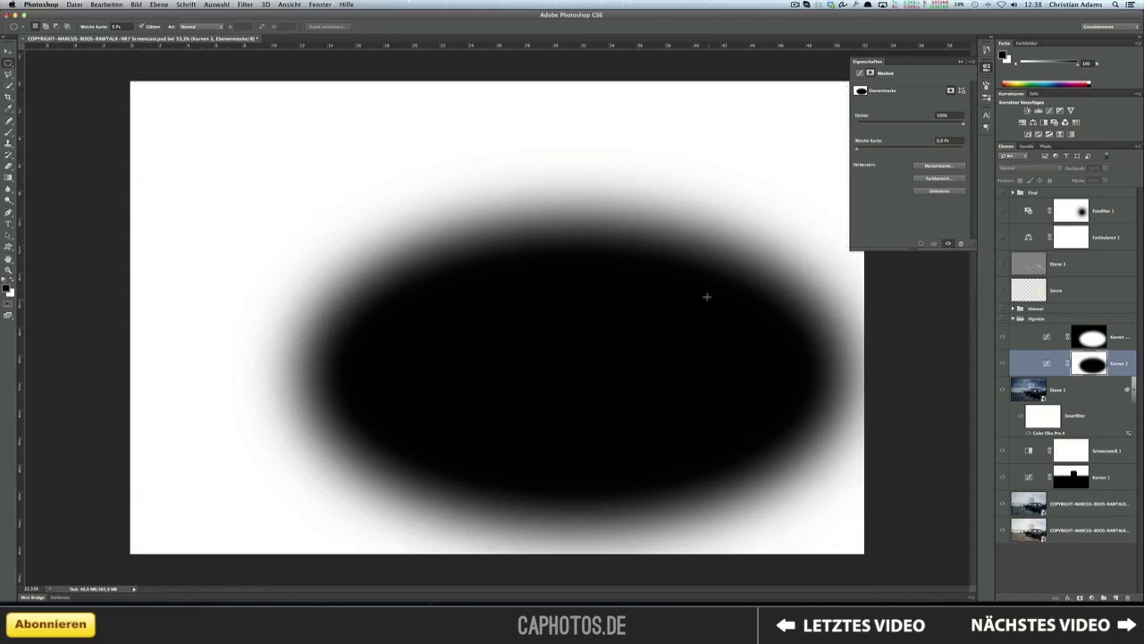
pyautogui.keyDown('alt'); pyautogui.click(1098, 361); pyautogui.keyUp('alt')
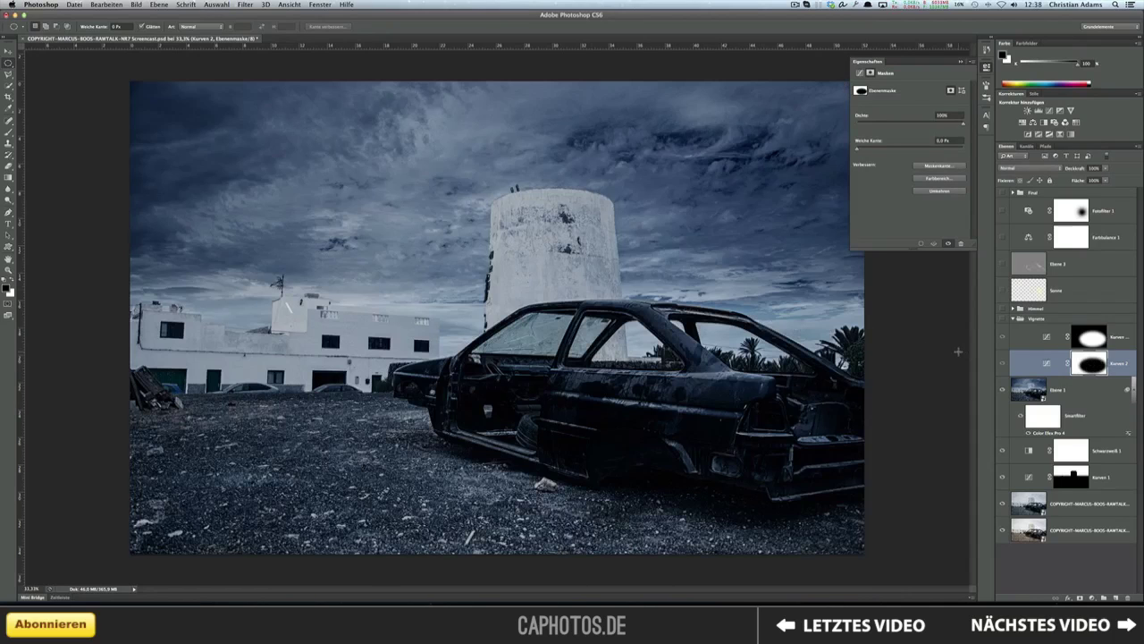
pyautogui.click(1001, 364)
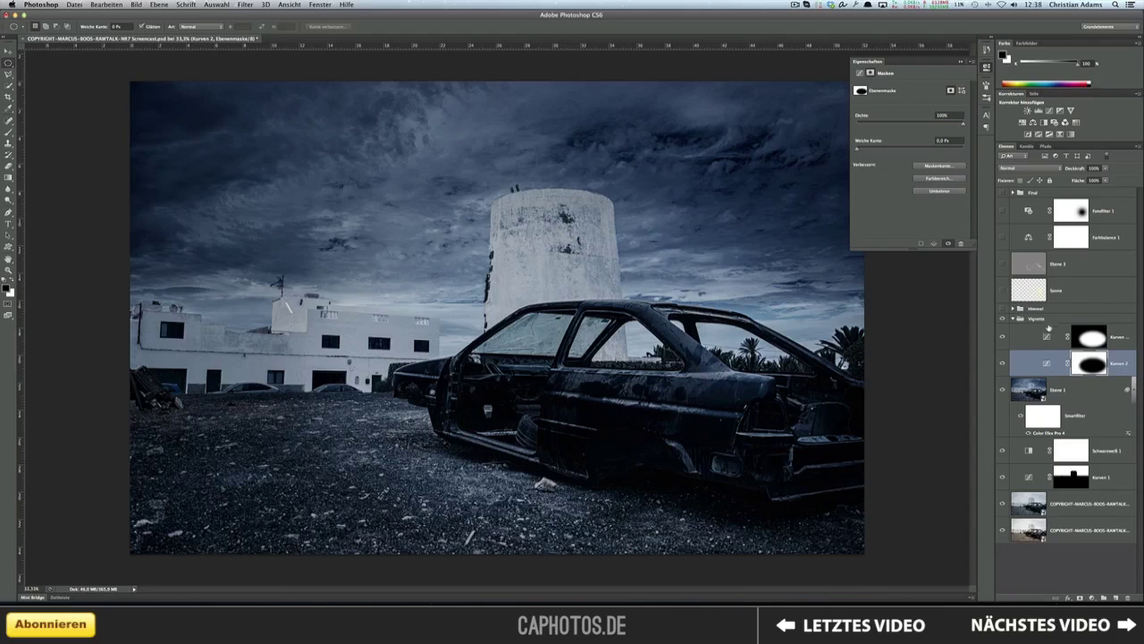
# Compare the Kurven 2 kopieren curve, toggle the vignette before and after, and expand the Himmel group.
pyautogui.click(1046, 338)
pyautogui.click(1048, 364)
pyautogui.click(1046, 337)
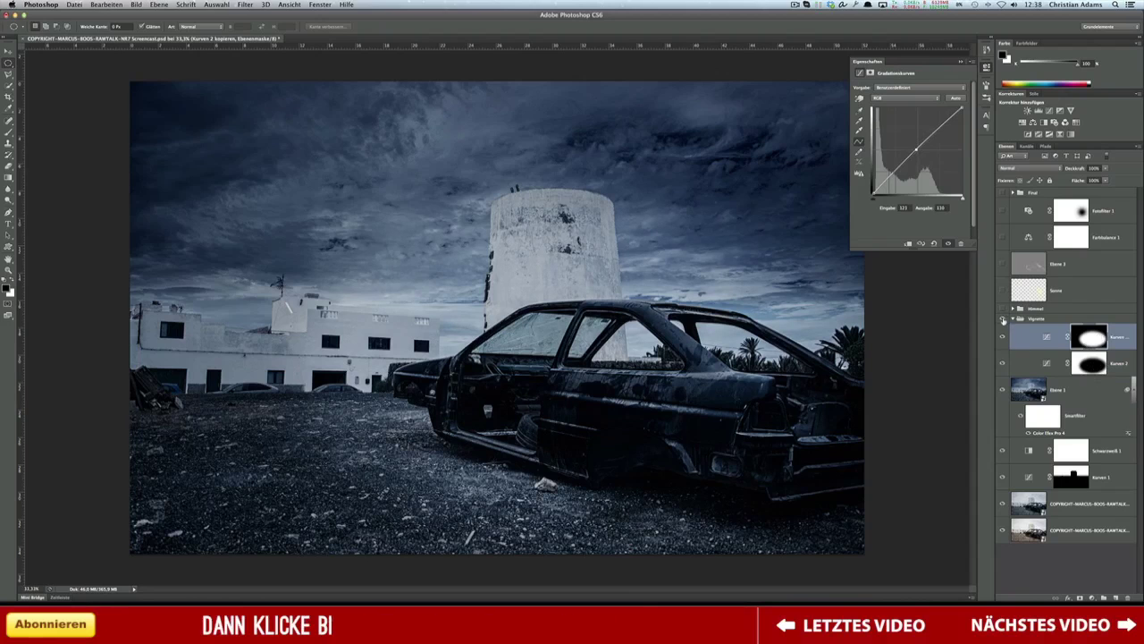
pyautogui.click(1003, 319)
pyautogui.click(1003, 319)
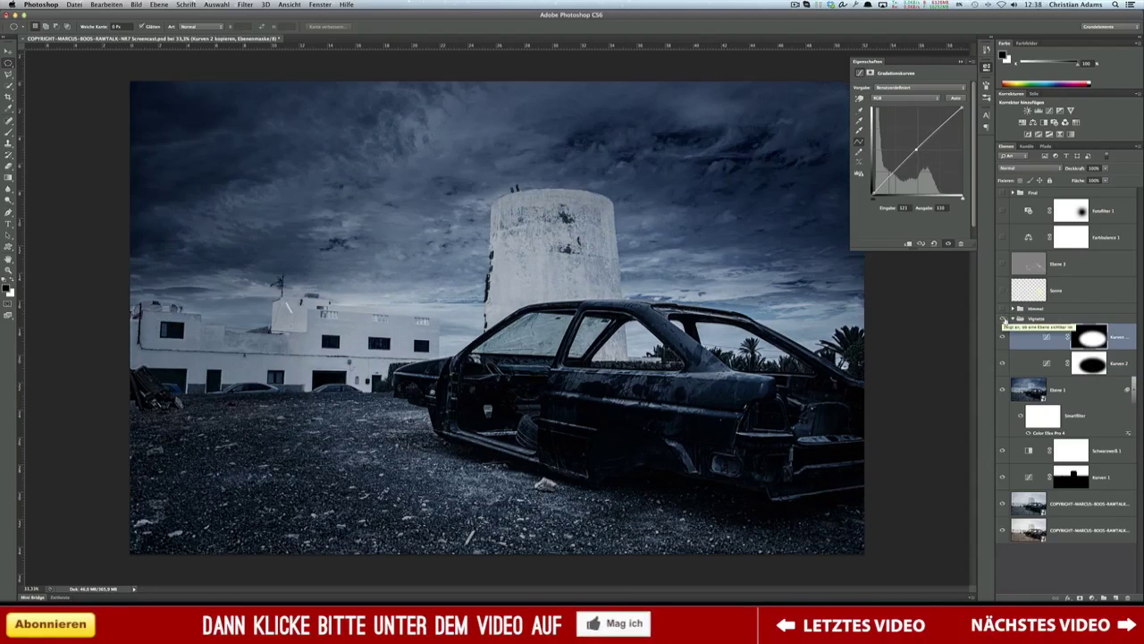
pyautogui.click(1013, 308)
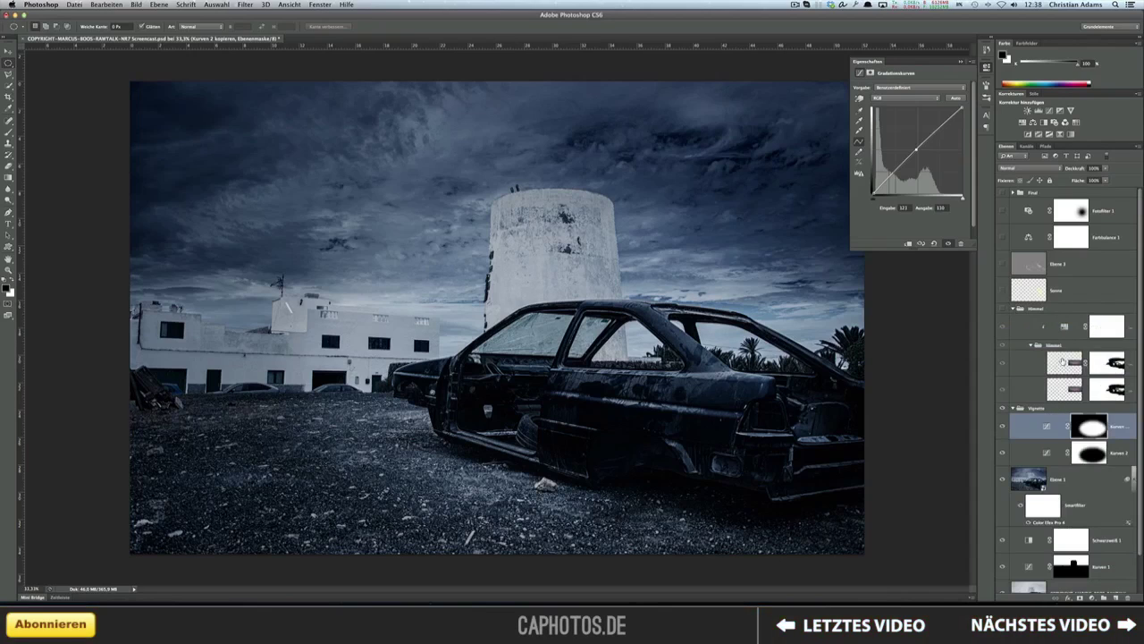
# Turn on the pink sunset glow, quick-select the car roof, and inspect the sky layer's mask.
pyautogui.click(1002, 393)
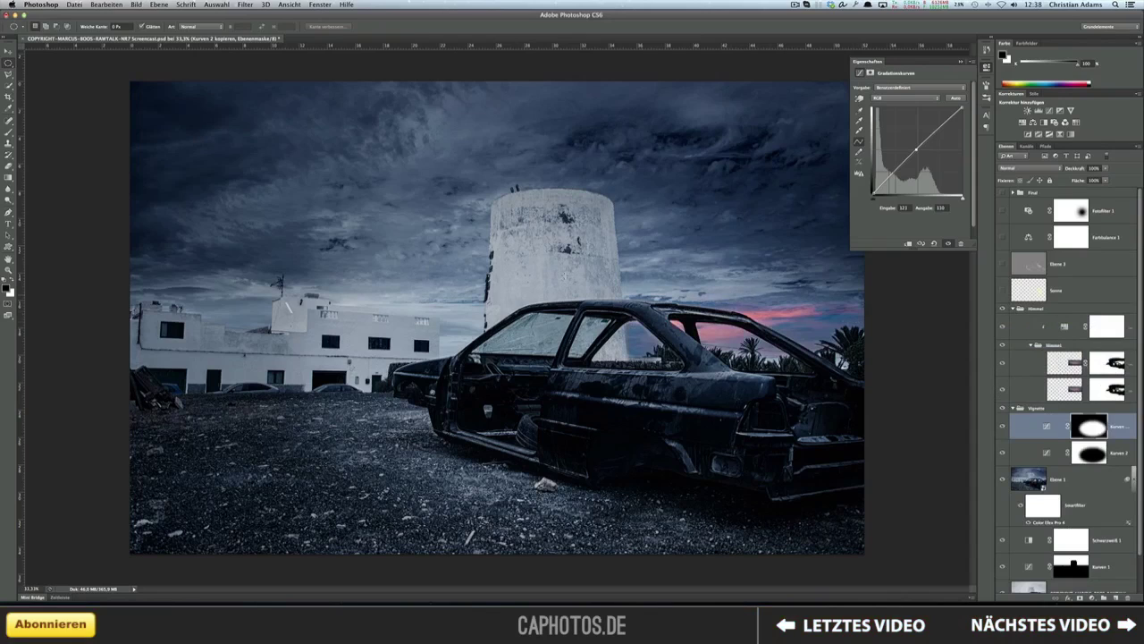
pyautogui.click(9, 86)
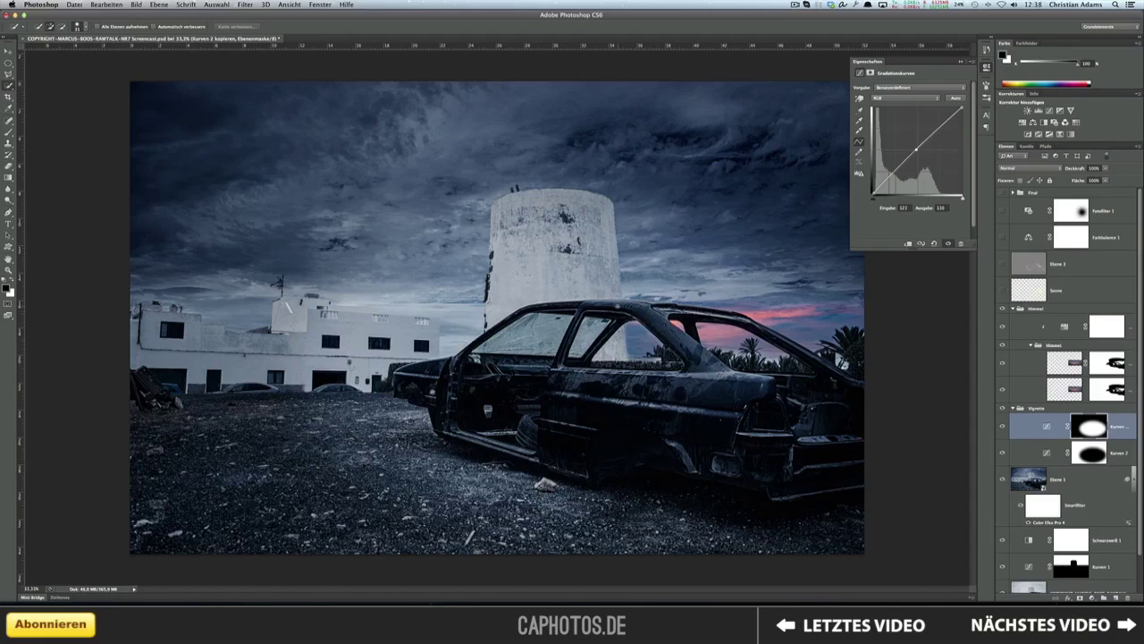
pyautogui.moveTo(644, 318); pyautogui.dragTo(682, 342)
pyautogui.keyDown('alt'); pyautogui.click(1109, 391); pyautogui.keyUp('alt')
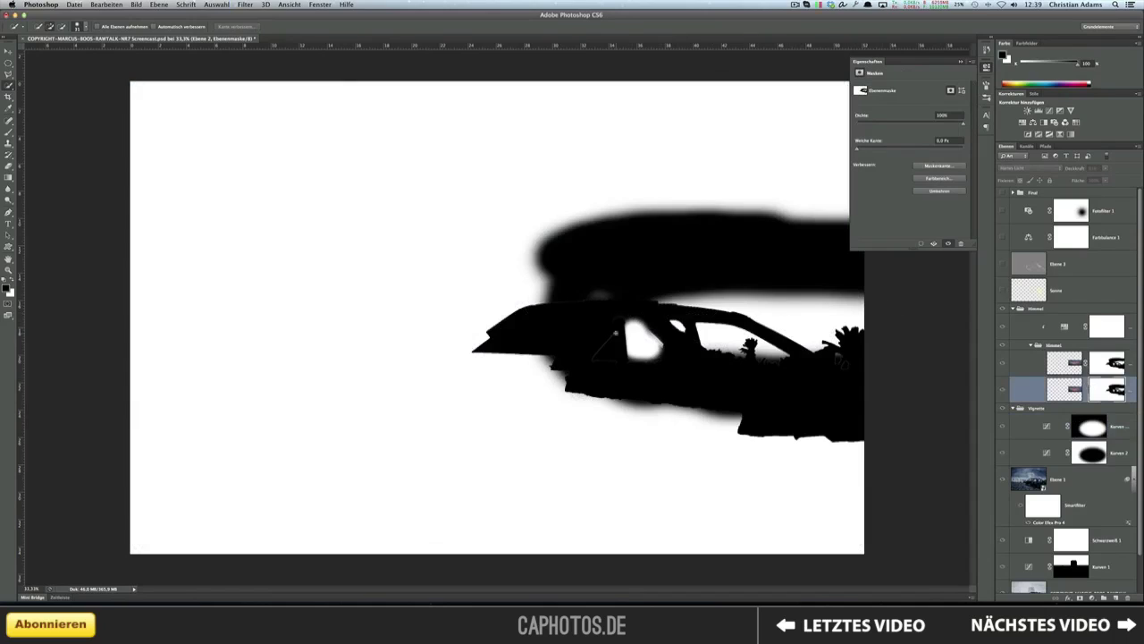
pyautogui.click(1002, 392)
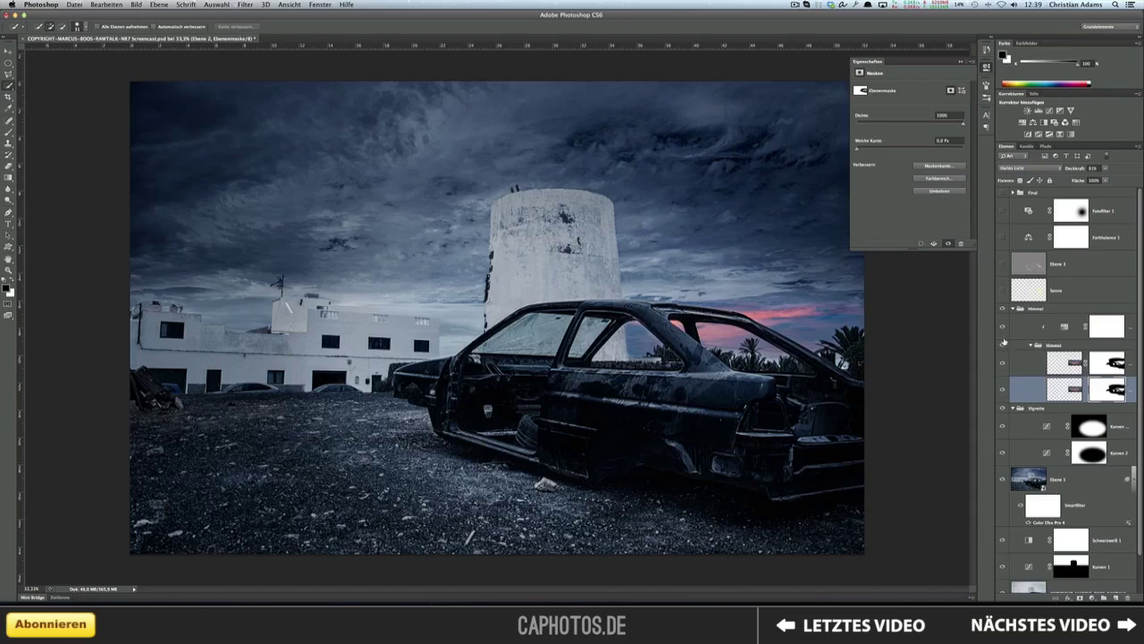
pyautogui.click(1071, 384)
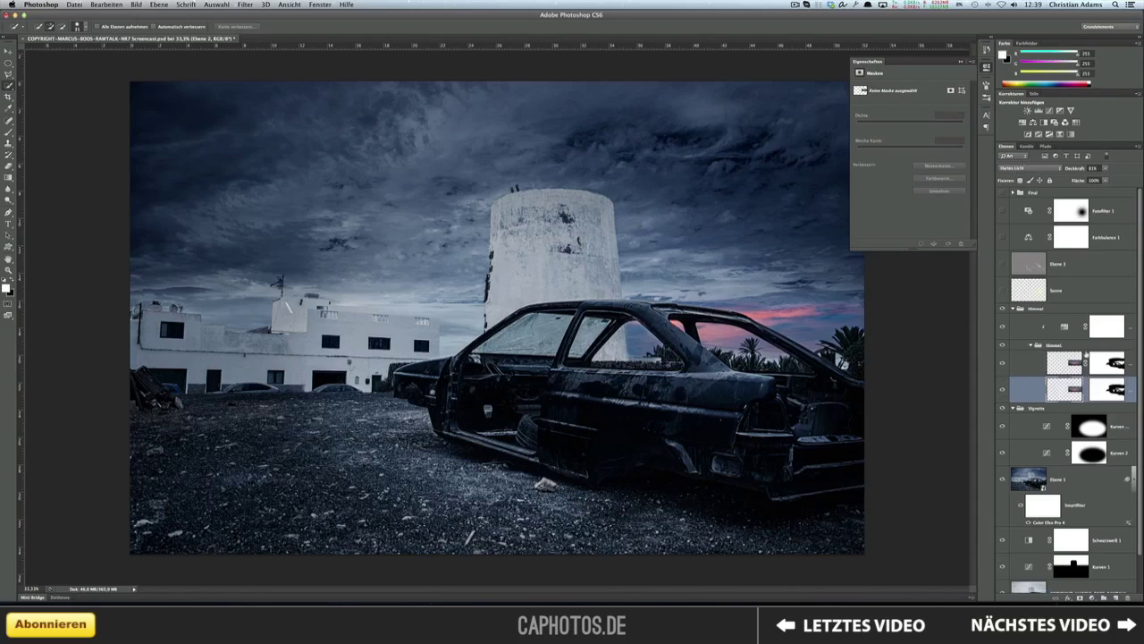
# Collapse the Himmel groups, compare the sky effect before and after, and add new layer Ebene 5.
pyautogui.click(1066, 368)
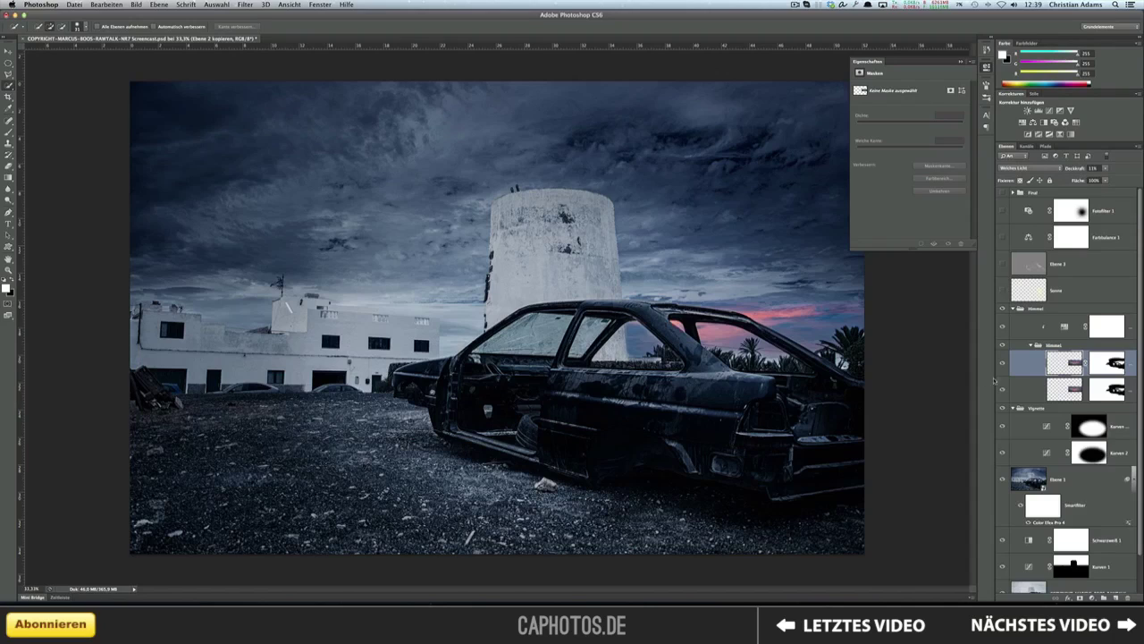
pyautogui.click(1031, 345)
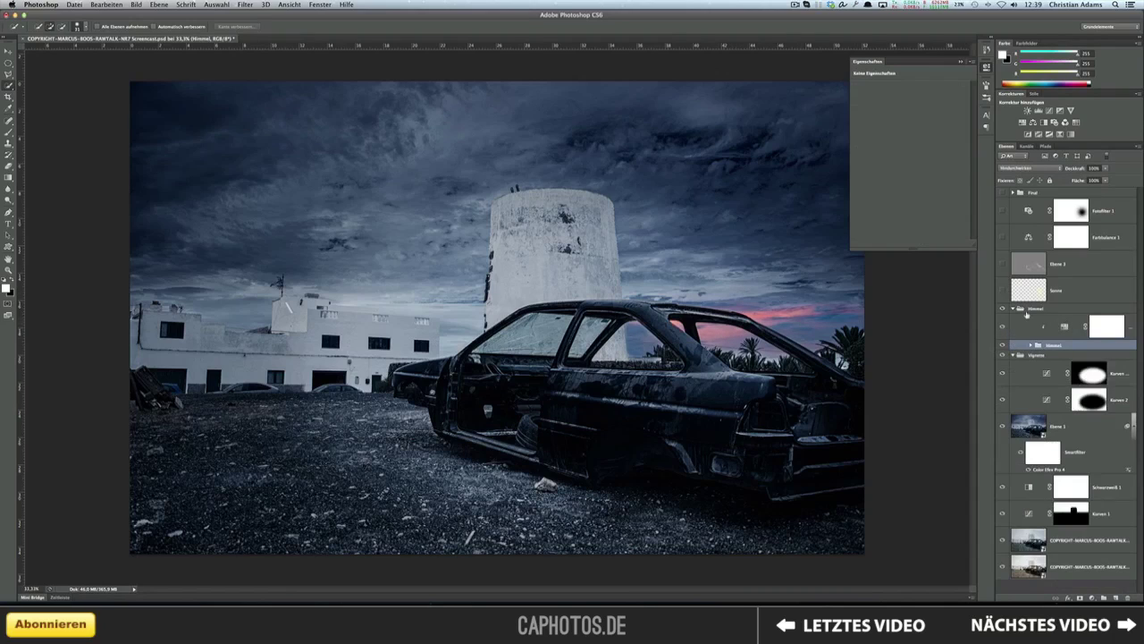
pyautogui.click(1012, 309)
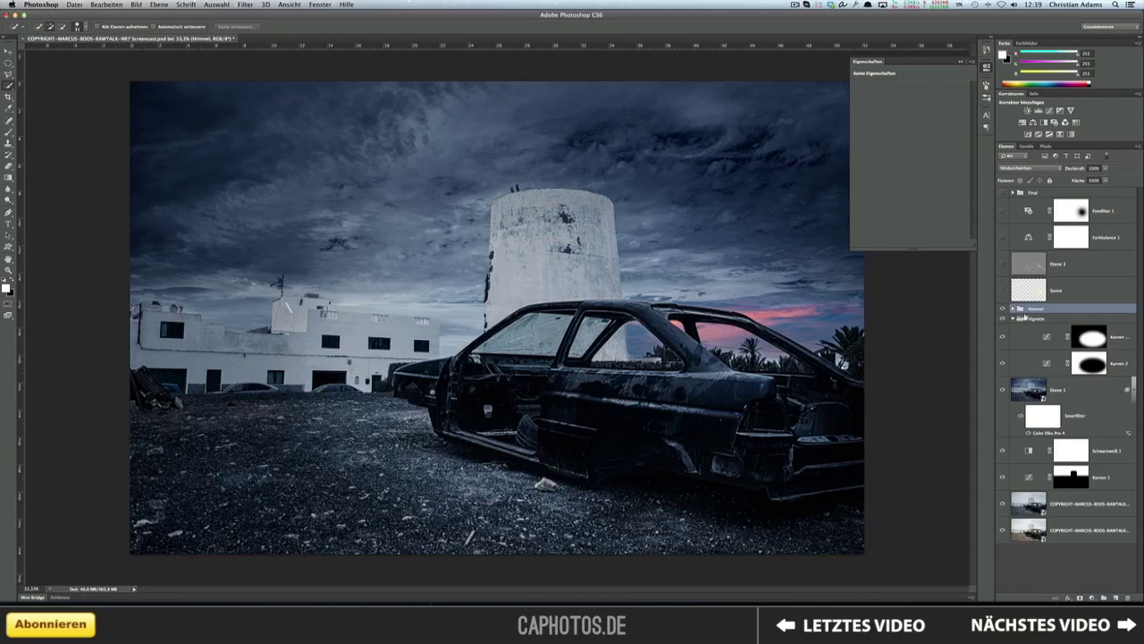
pyautogui.click(1012, 309)
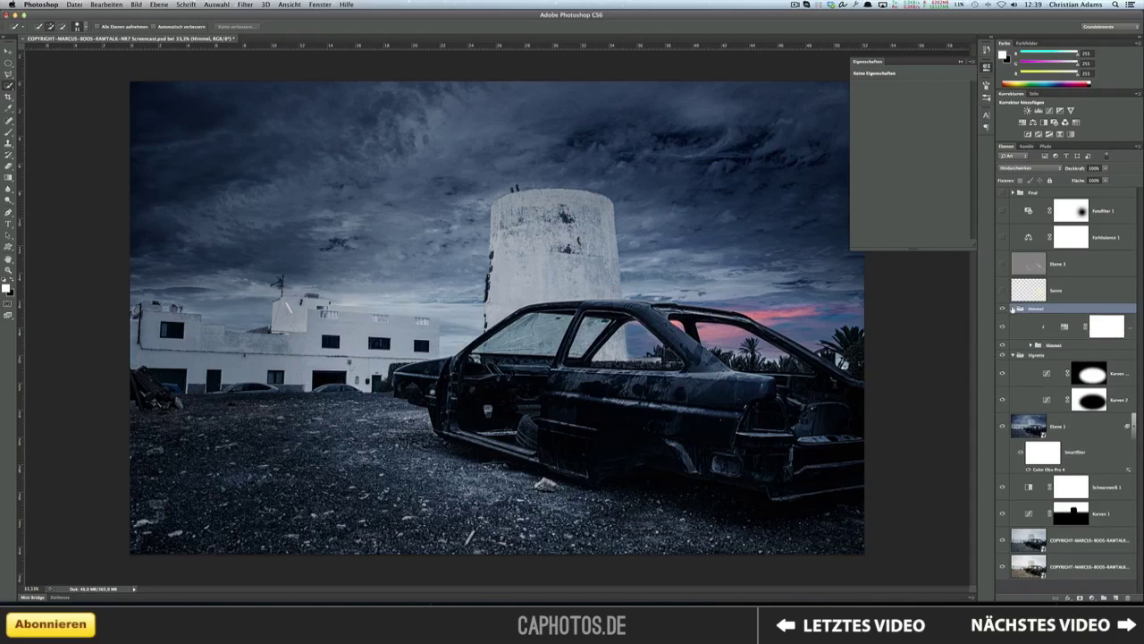
pyautogui.click(1003, 309)
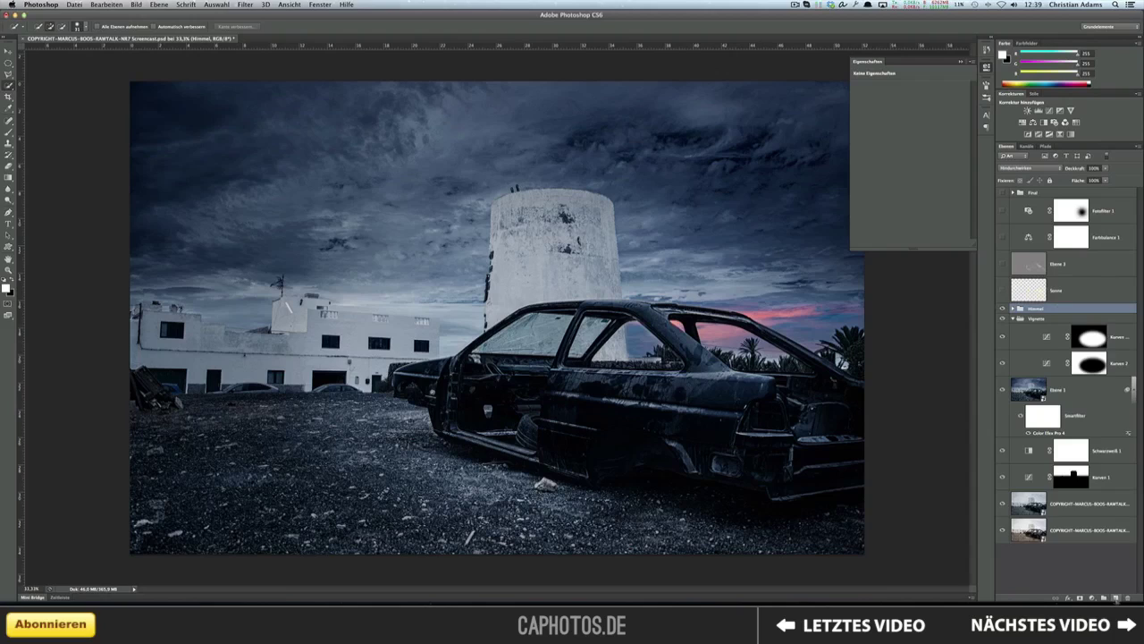
pyautogui.click(1115, 597)
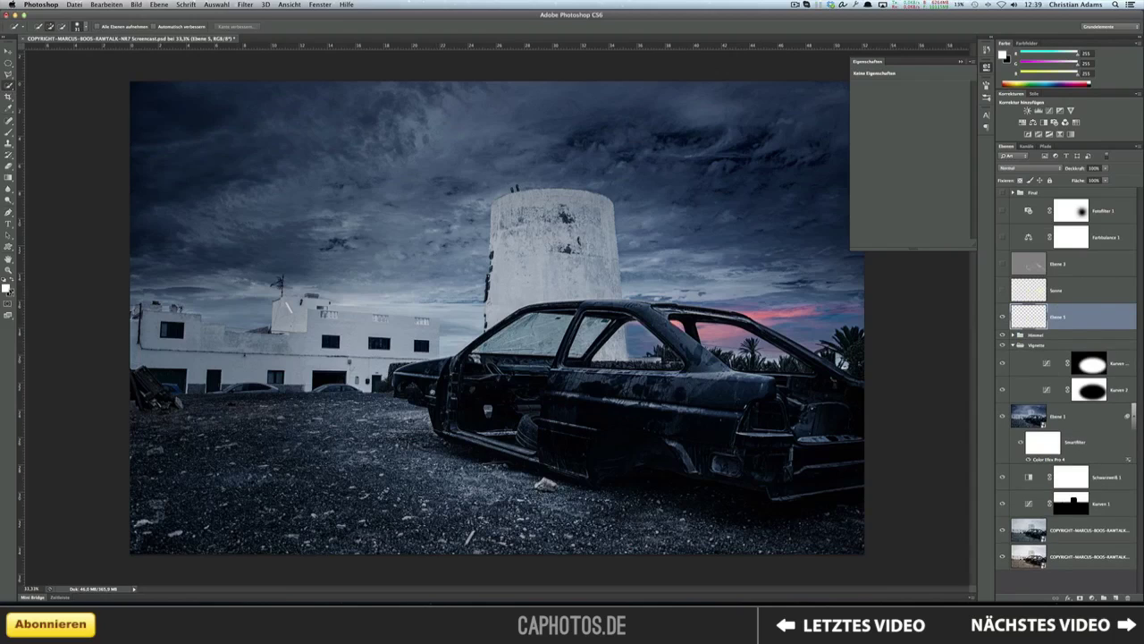
# Set the foreground colour to a pale yellow.
pyautogui.click(7, 287)
pyautogui.click(940, 351)
pyautogui.click(867, 261)
pyautogui.click(1039, 248)
# Paint a soft yellow glow over the car window with a 70% opacity, ~403 px brush.
pyautogui.click(9, 132)
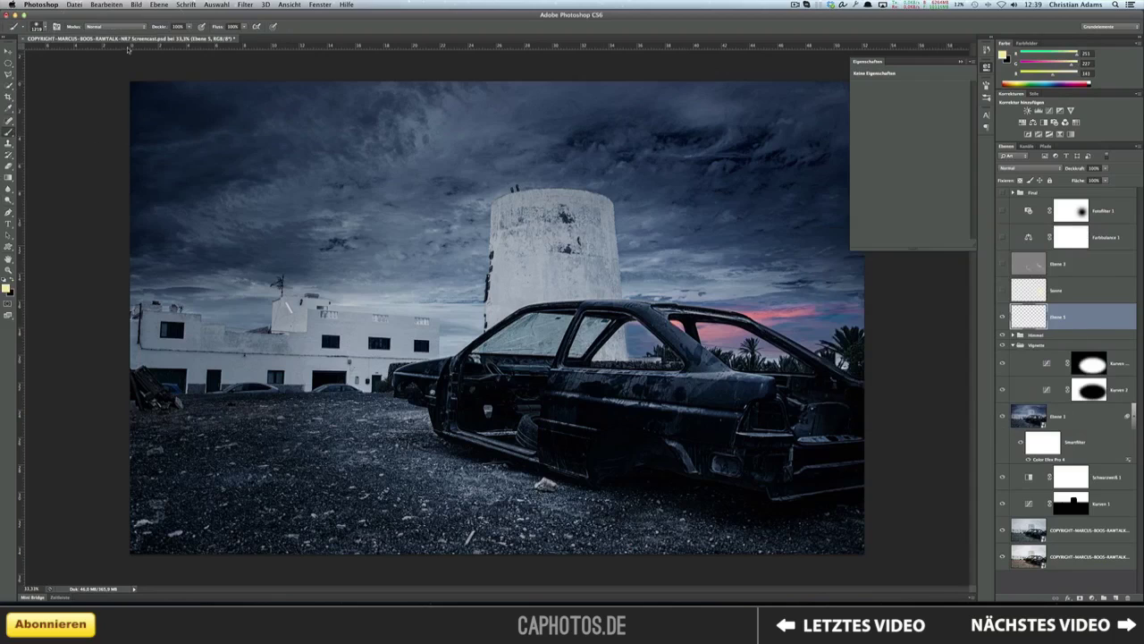
pyautogui.click(154, 27)
pyautogui.write('70')
pyautogui.press('Return')
pyautogui.moveTo(663, 344); pyautogui.dragTo(666, 346)
pyautogui.moveTo(732, 351); pyautogui.dragTo(733, 354)
pyautogui.click(733, 356)
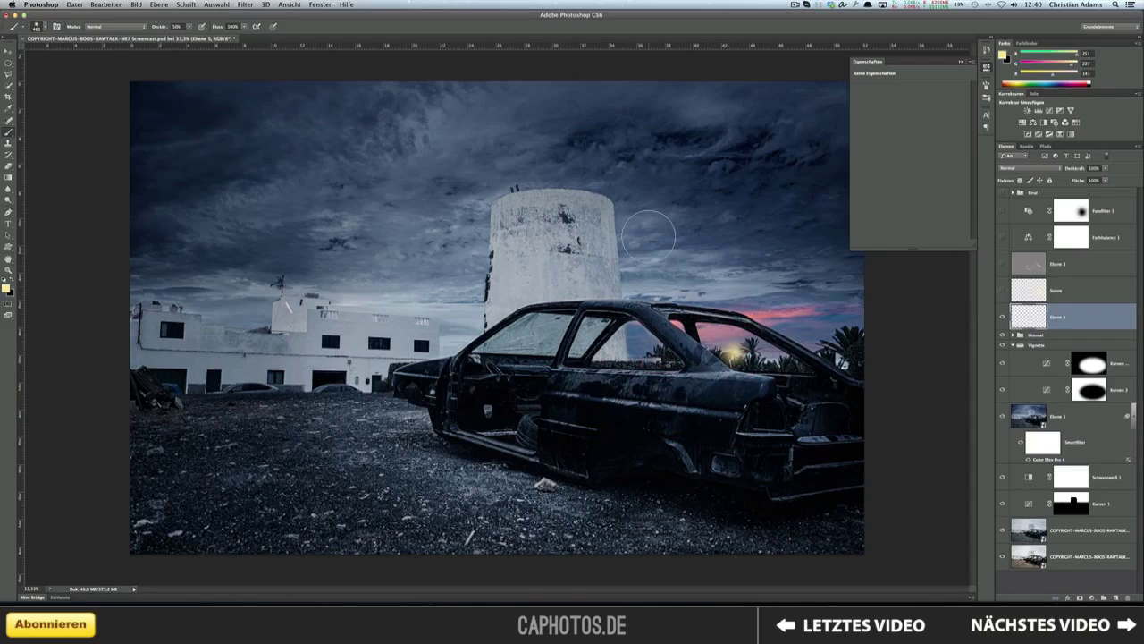
pyautogui.click(732, 353)
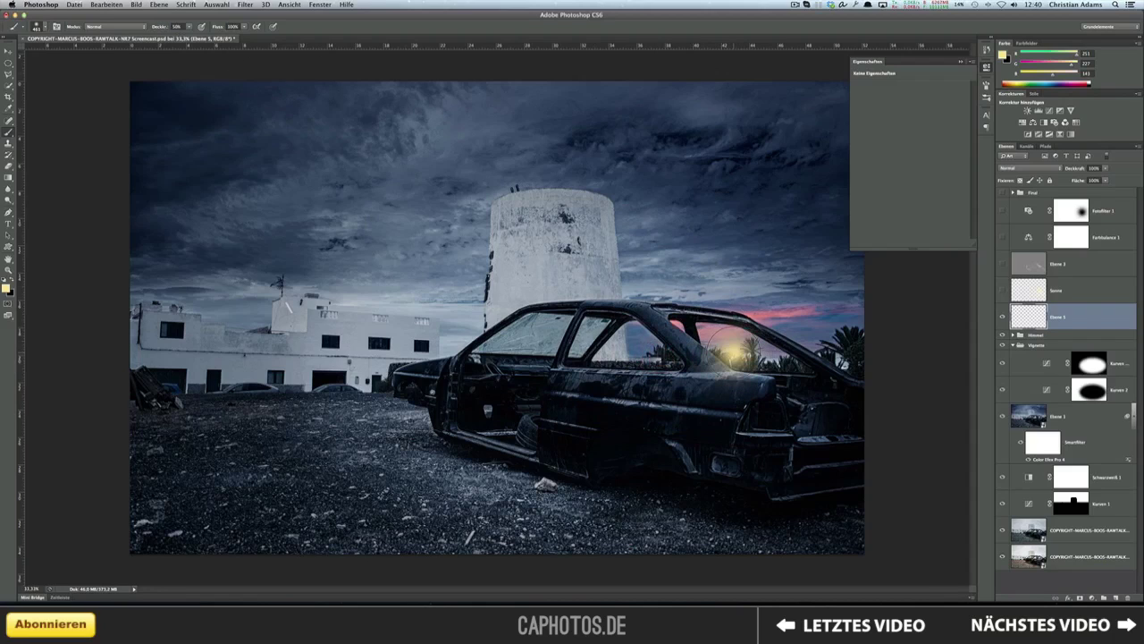
# Build up the glow with a larger soft brush at 25% opacity.
pyautogui.moveTo(733, 355); pyautogui.dragTo(760, 355)
pyautogui.press('2')
pyautogui.press('2')
pyautogui.press('5')
pyautogui.click(740, 354)
pyautogui.moveTo(729, 356); pyautogui.dragTo(783, 350)
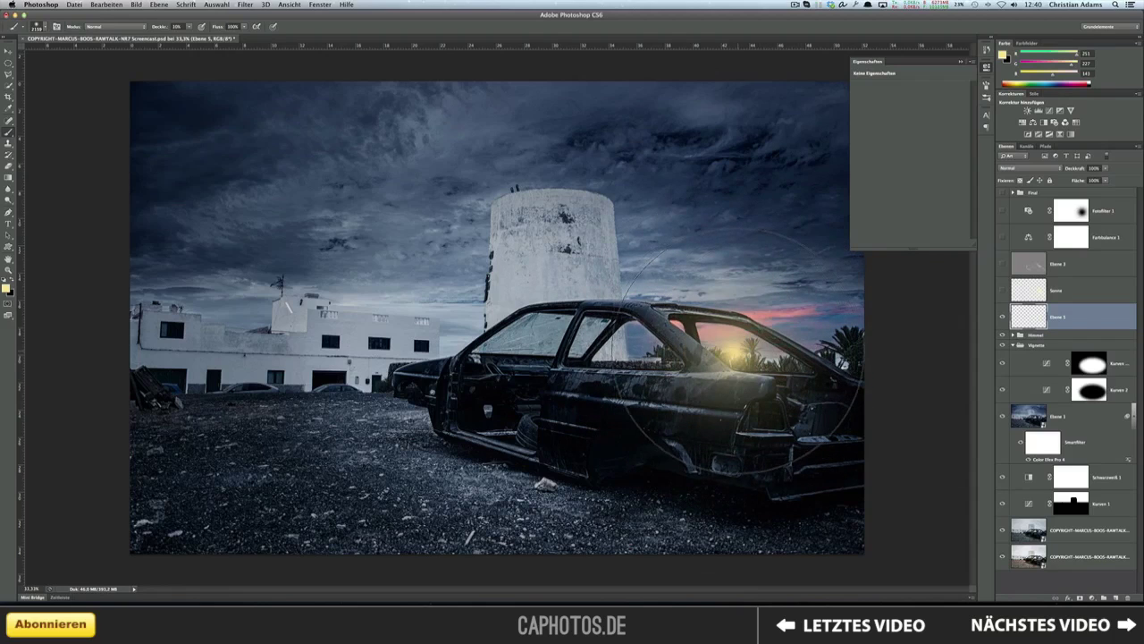
pyautogui.click(734, 351)
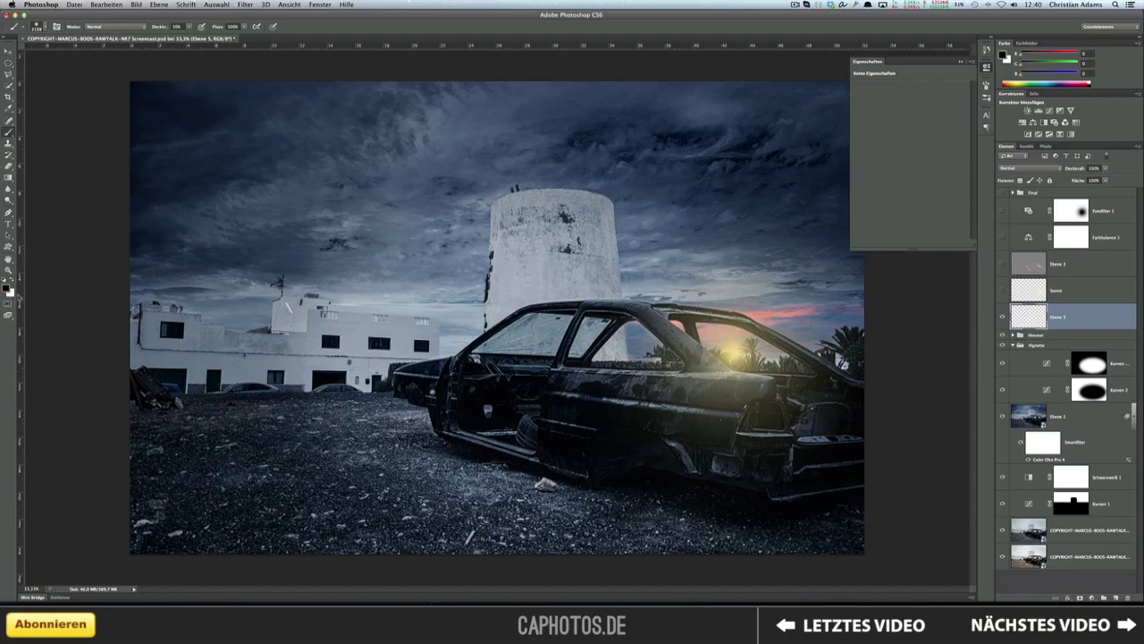
# Paint a bright white sun spot with a 187 px brush, delete Ebene 5, and show Sonne.
pyautogui.press('d')
pyautogui.press('x')
pyautogui.moveTo(759, 352); pyautogui.dragTo(742, 352)
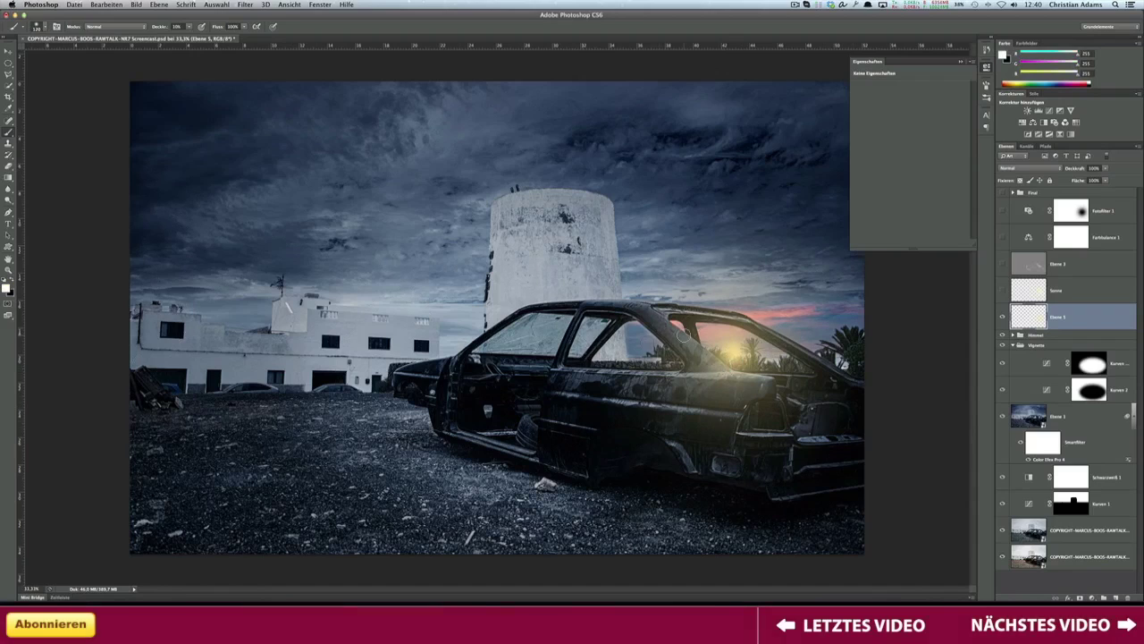
pyautogui.click(733, 353)
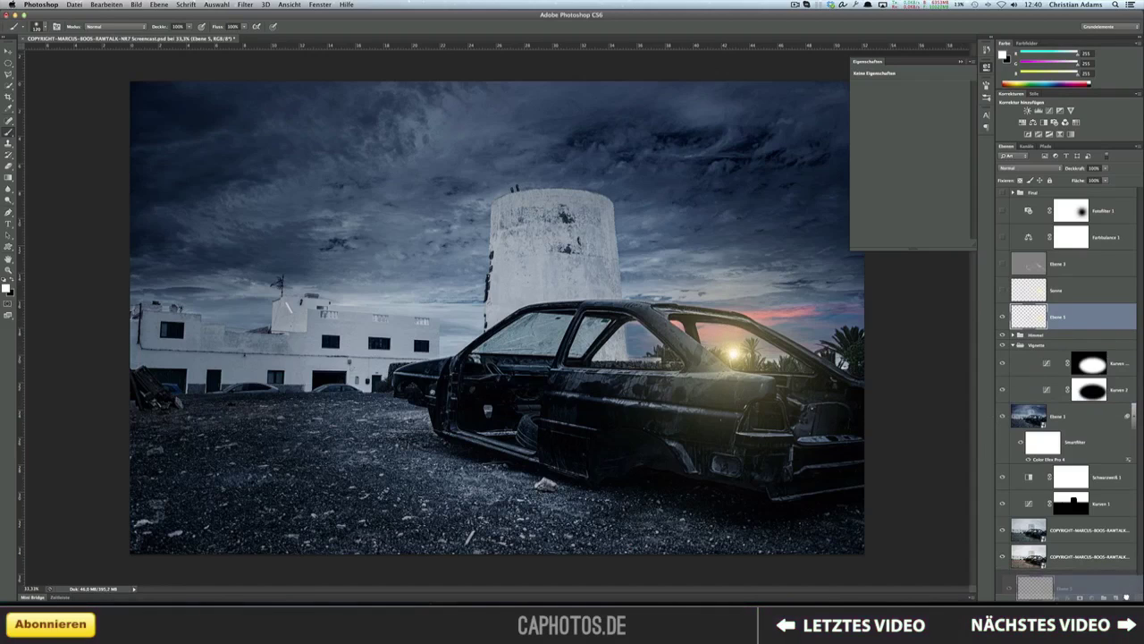
pyautogui.moveTo(1133, 581); pyautogui.dragTo(1127, 597)
pyautogui.click(1003, 291)
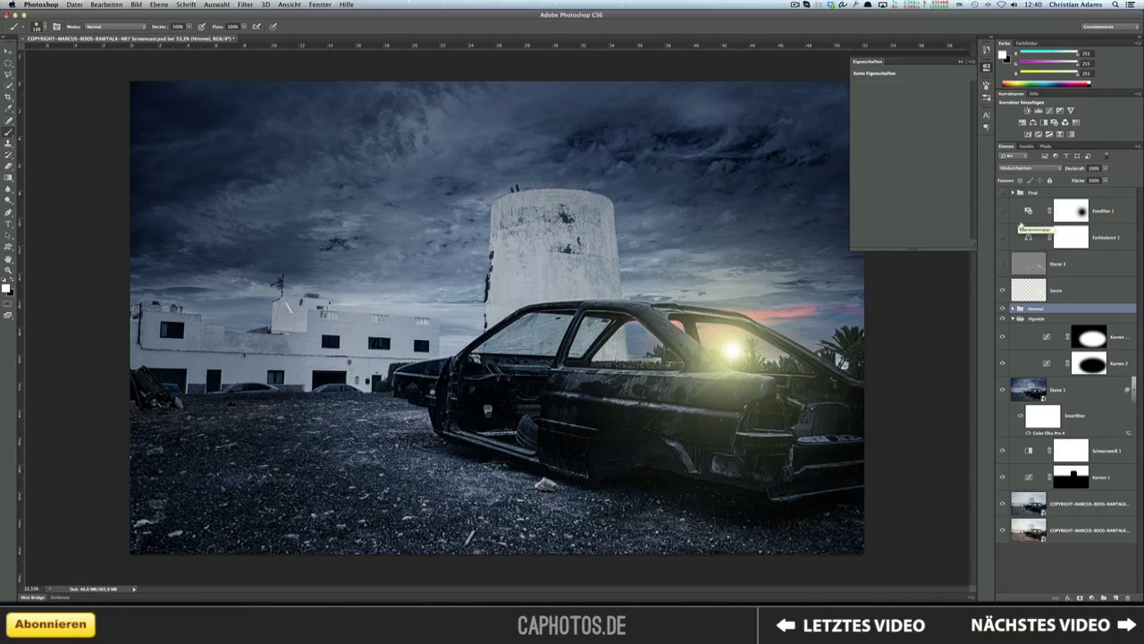
# Zoom out to 25%, solo the grey Ebene 3 layer, then toggle its light strokes on to compare.
pyautogui.press('super+minus')
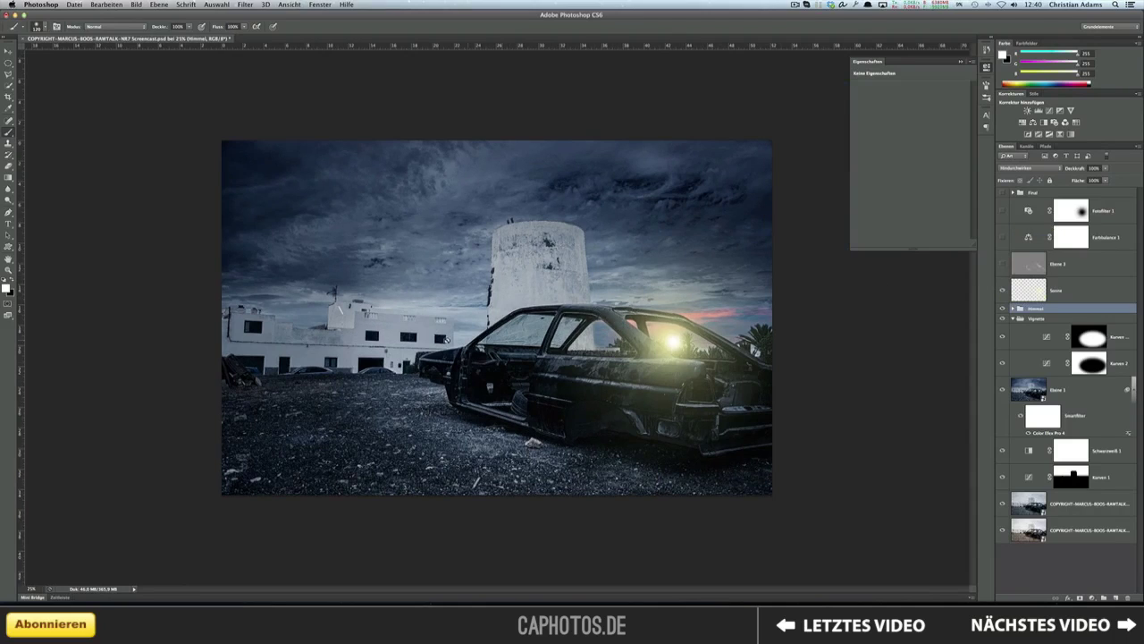
pyautogui.click(1028, 264)
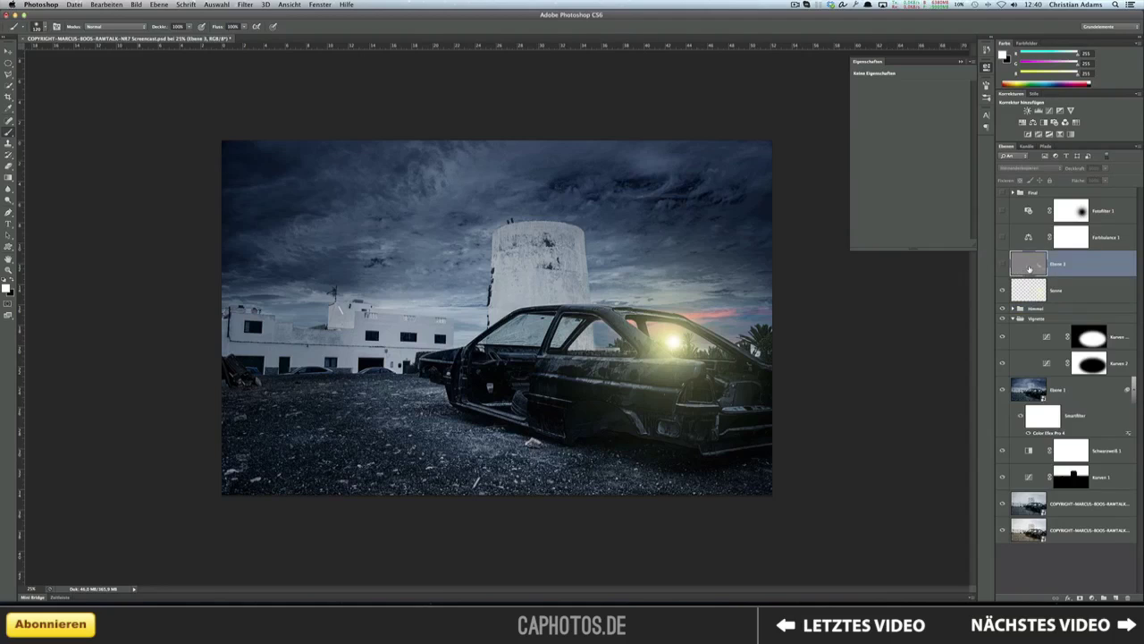
pyautogui.keyDown('alt'); pyautogui.click(1002, 265); pyautogui.keyUp('alt')
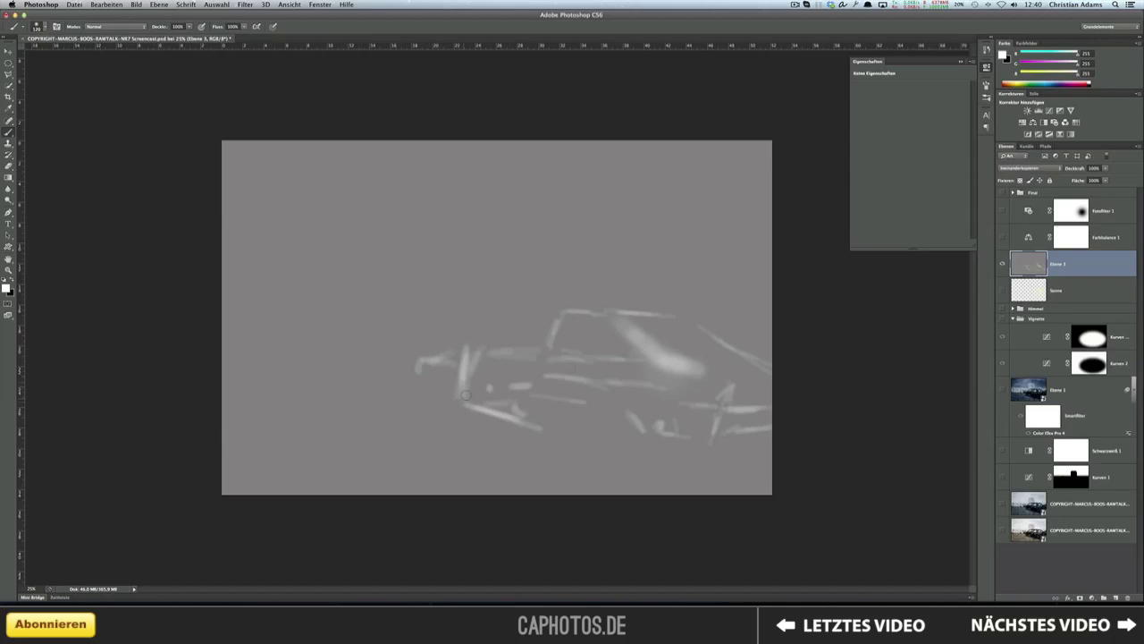
pyautogui.keyDown('alt'); pyautogui.click(1002, 264); pyautogui.keyUp('alt')
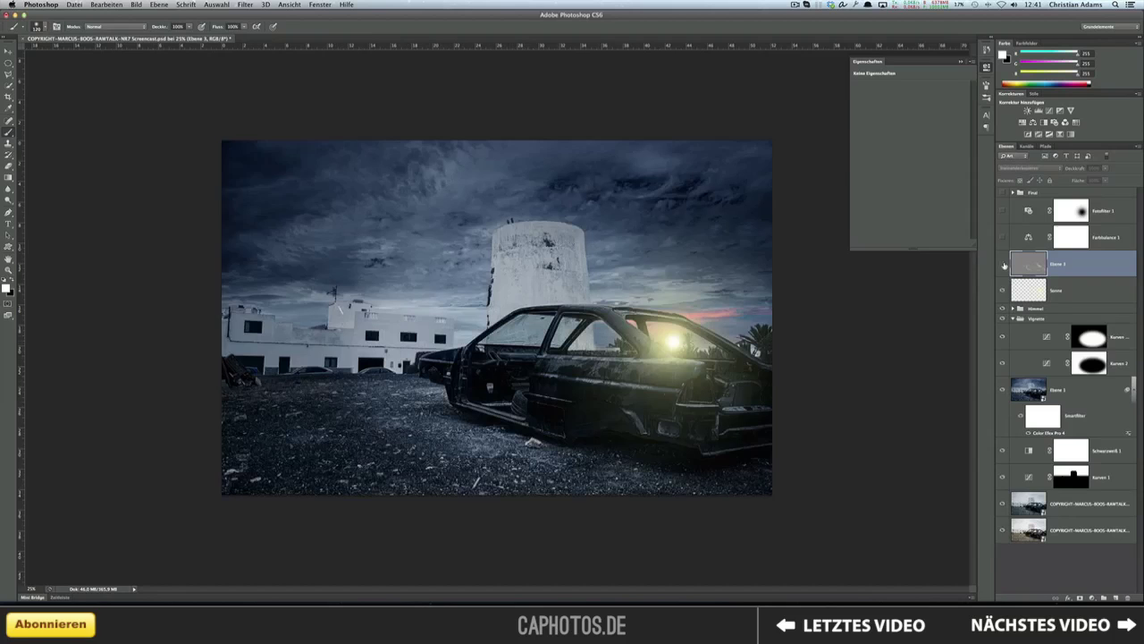
pyautogui.click(1002, 264)
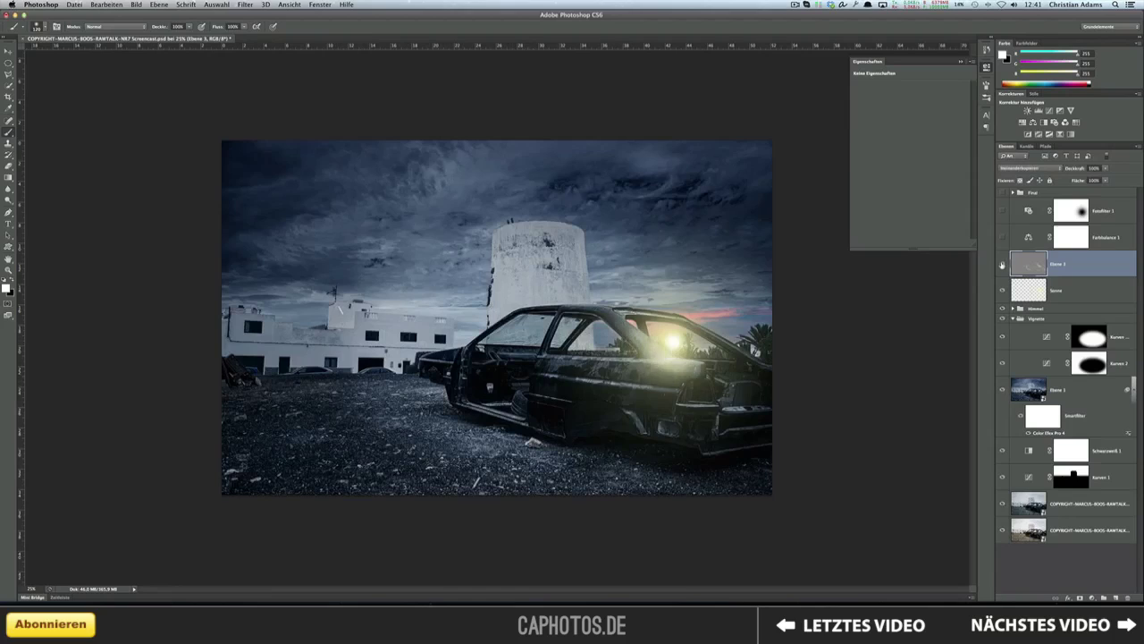
pyautogui.click(1002, 265)
# Expand the Final group, select and show Ebene 4, and list the Nik Collection filters.
pyautogui.click(1013, 193)
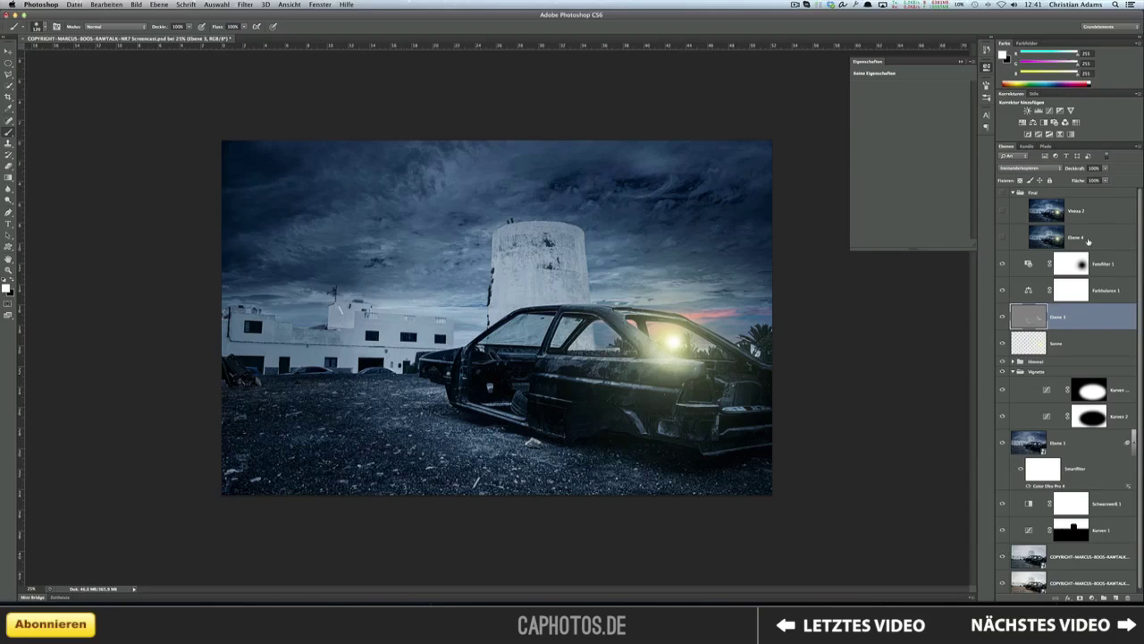
pyautogui.click(1044, 238)
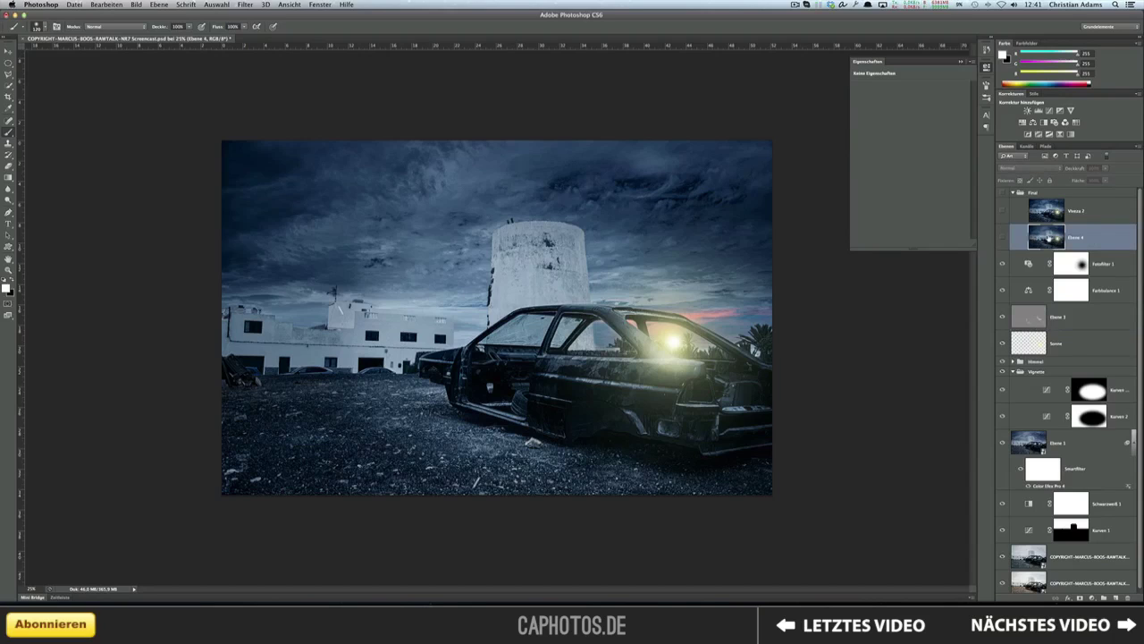
pyautogui.click(1002, 237)
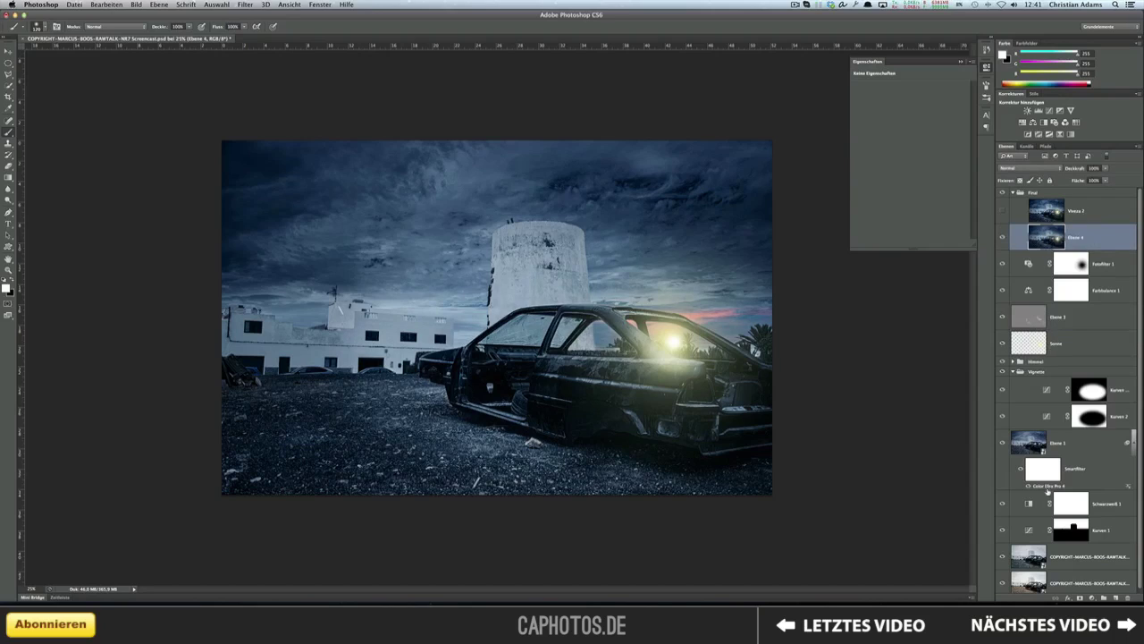
pyautogui.click(245, 5)
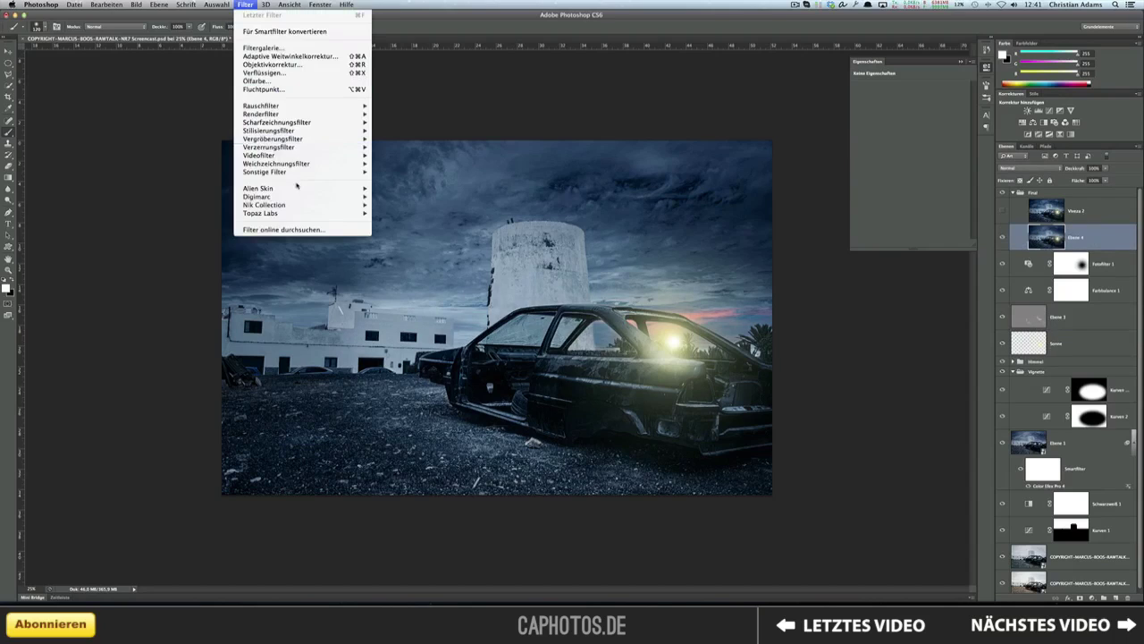
pyautogui.moveTo(264, 204)
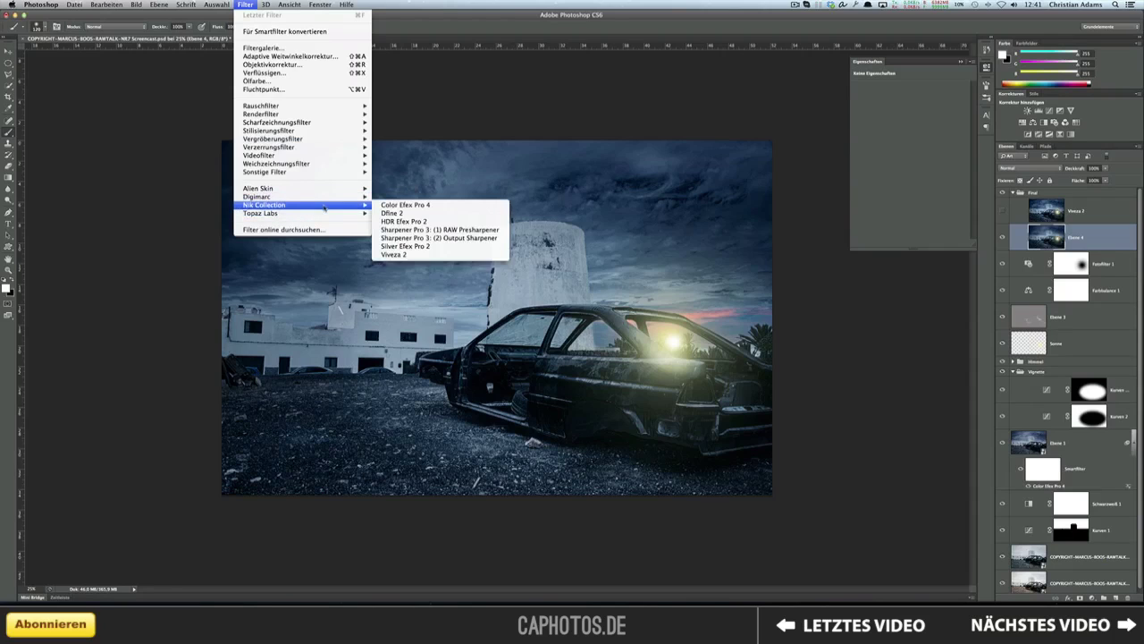
# Apply Viveza 2 to Ebene 4 with a small sky control point: more Struktur, darker and cooler.
pyautogui.click(435, 250)
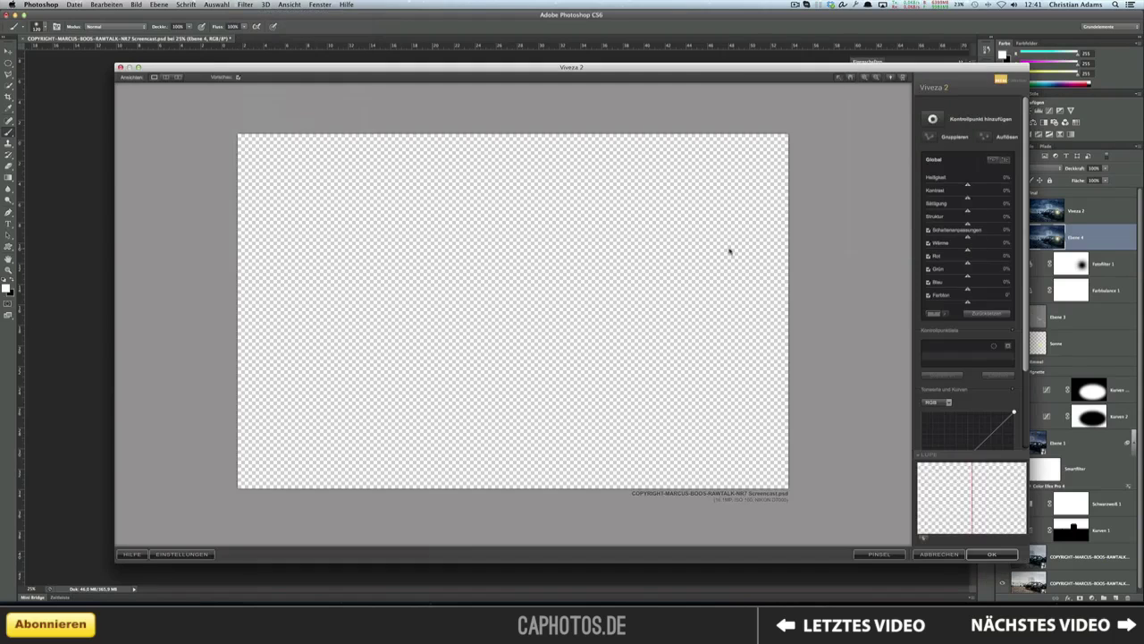
pyautogui.click(933, 119)
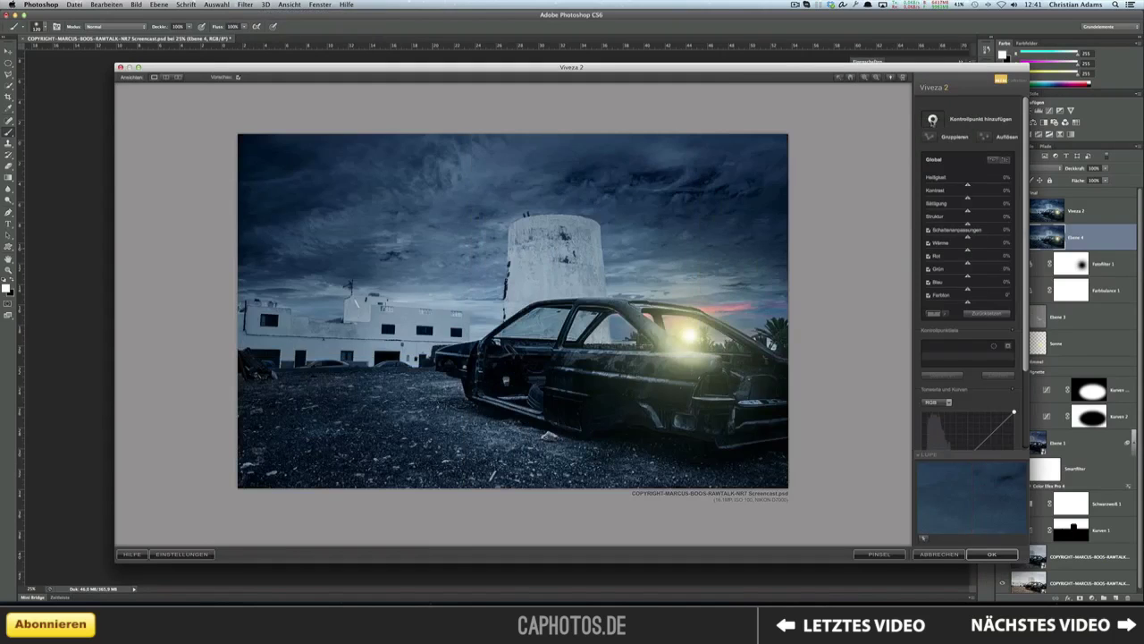
pyautogui.click(711, 190)
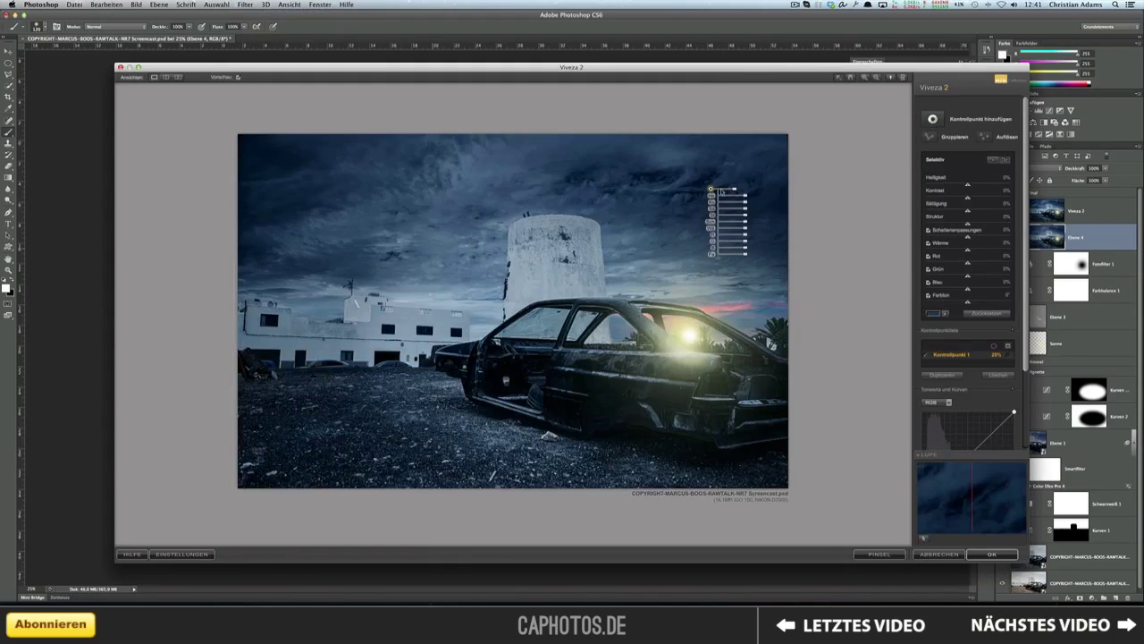
pyautogui.moveTo(751, 189)
pyautogui.mouseDown()
pyautogui.moveTo(731, 191)
pyautogui.moveTo(747, 203)
pyautogui.mouseUp()
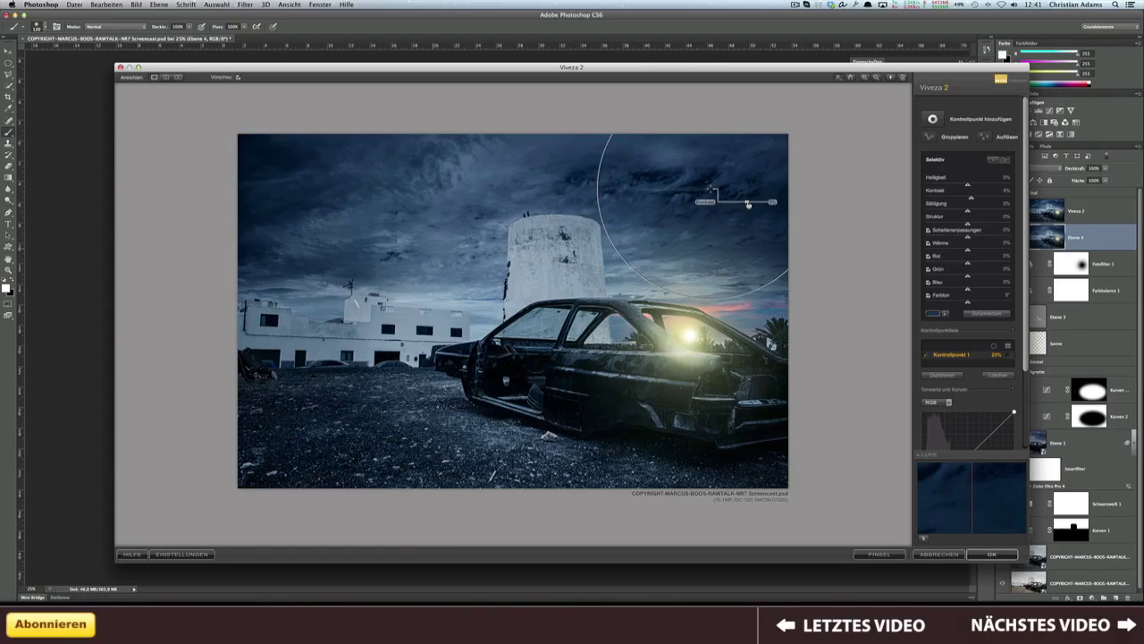
pyautogui.moveTo(749, 216); pyautogui.dragTo(741, 231)
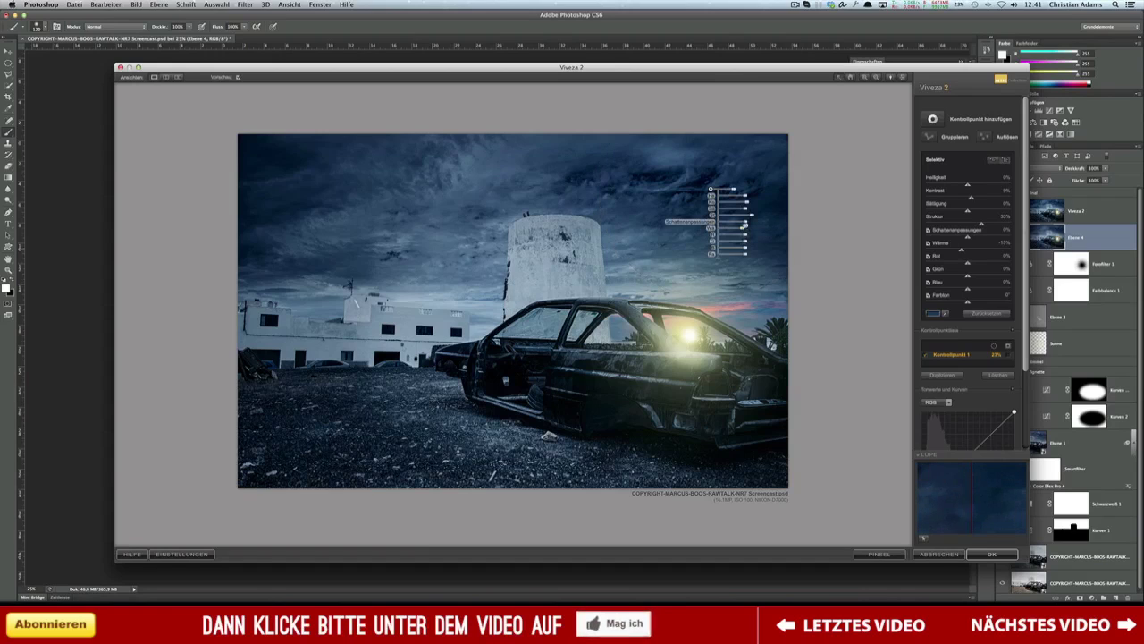
pyautogui.moveTo(744, 195)
pyautogui.mouseDown()
pyautogui.moveTo(611, 179)
pyautogui.moveTo(327, 189)
pyautogui.mouseUp()
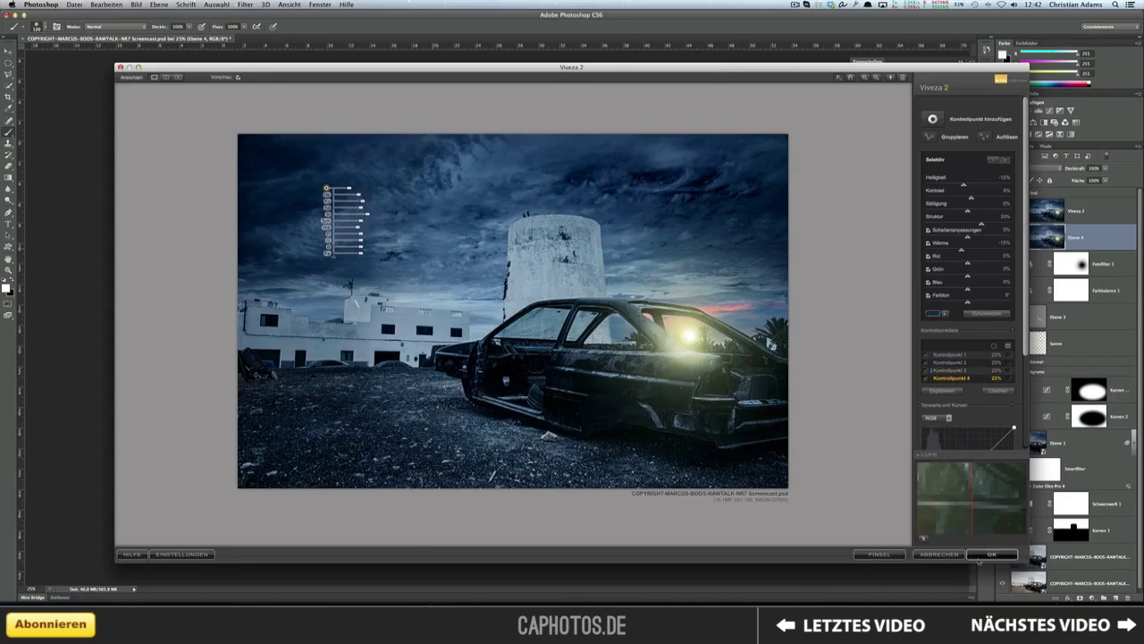
pyautogui.click(931, 553)
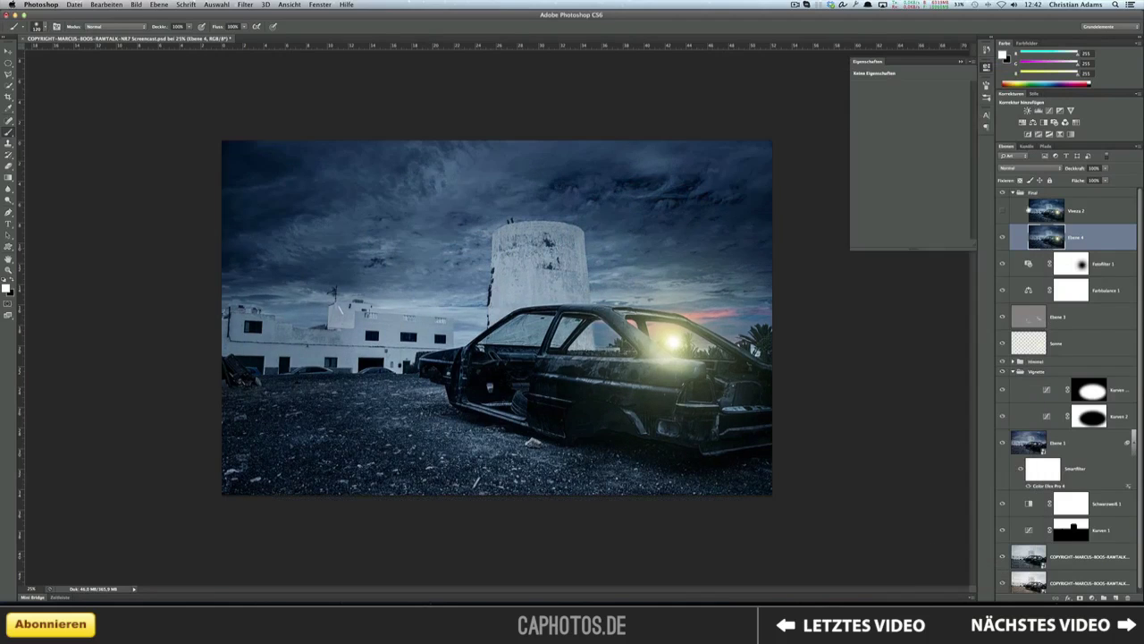
# Enable the Viveza 2 layer, zoom to 16.7%, collapse Final, and briefly compare against the original photo.
pyautogui.click(1003, 212)
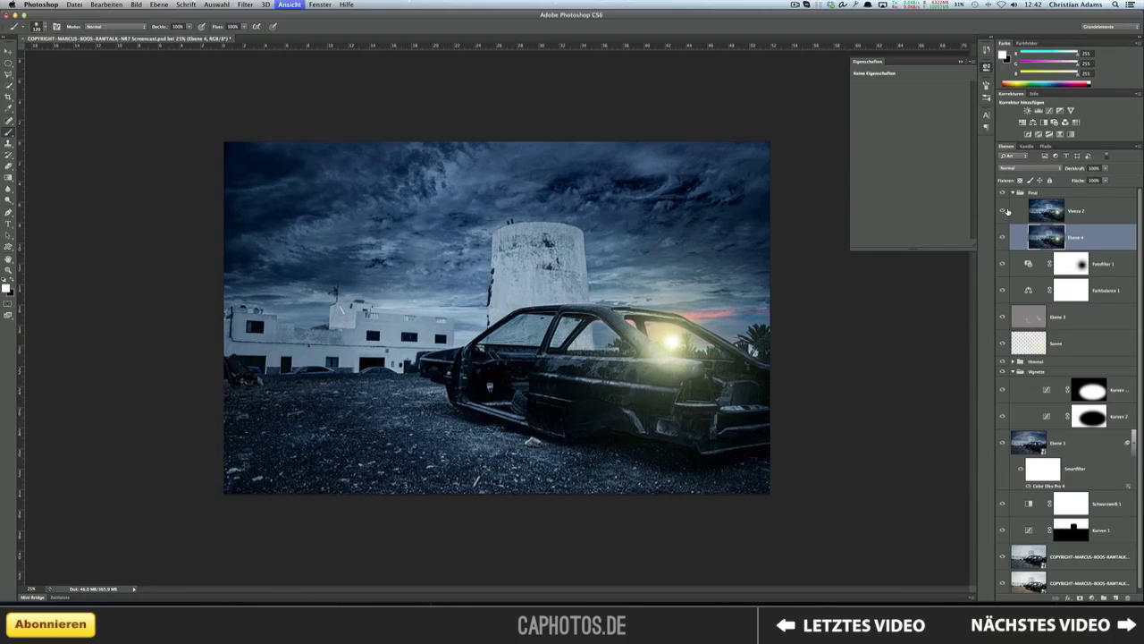
pyautogui.press('super+minus')
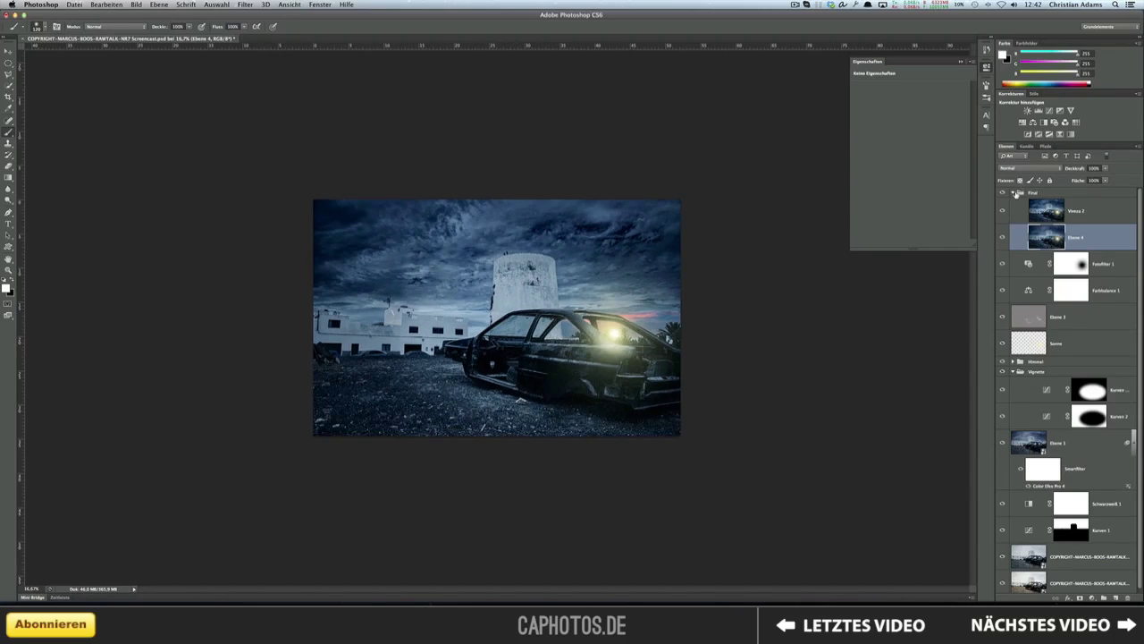
pyautogui.click(1014, 193)
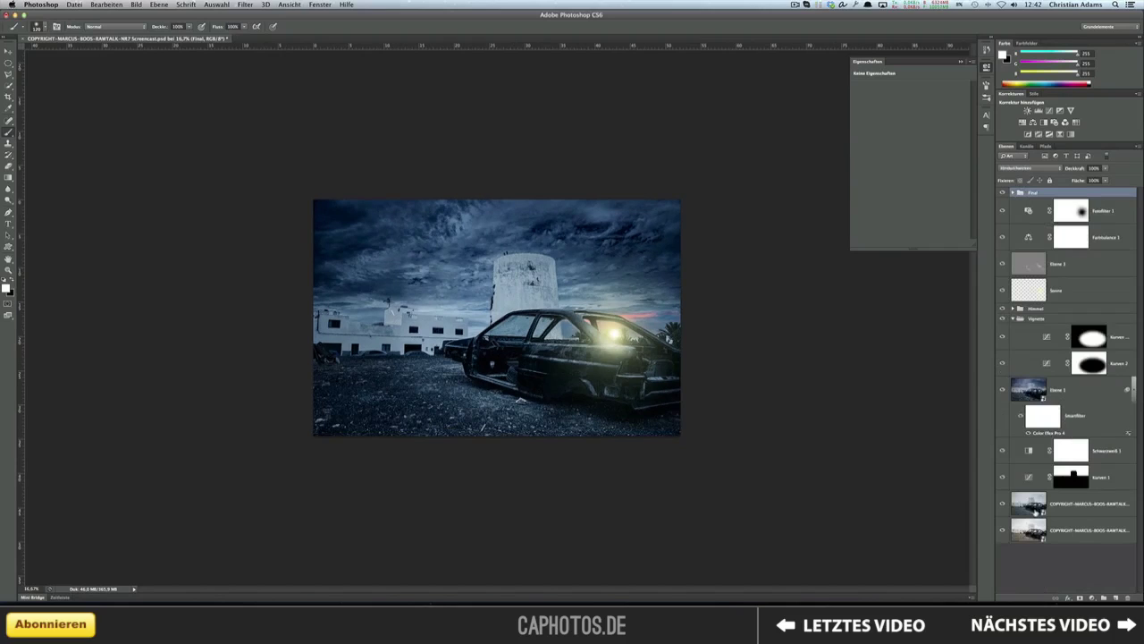
pyautogui.keyDown('alt'); pyautogui.click(1003, 530); pyautogui.keyUp('alt')
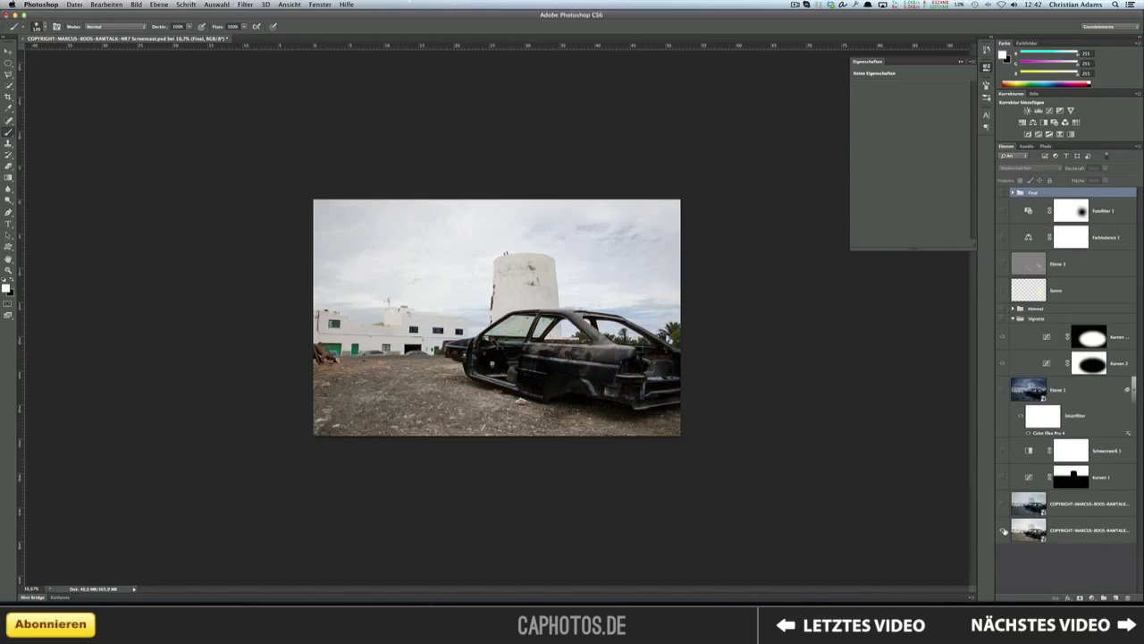
pyautogui.keyDown('alt'); pyautogui.click(1003, 530); pyautogui.keyUp('alt')
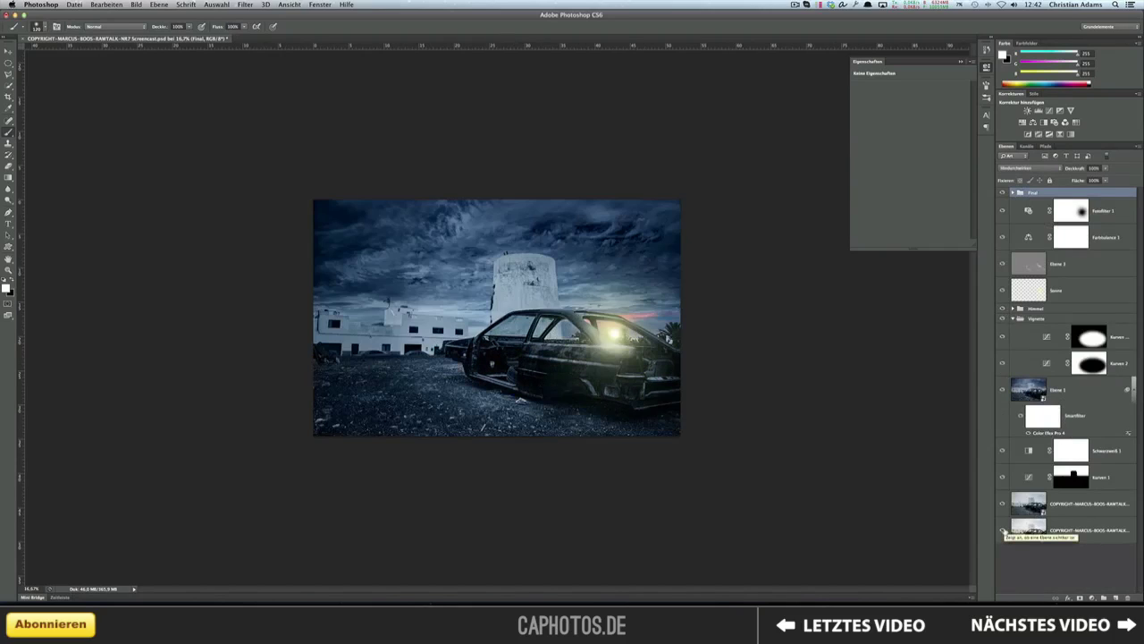